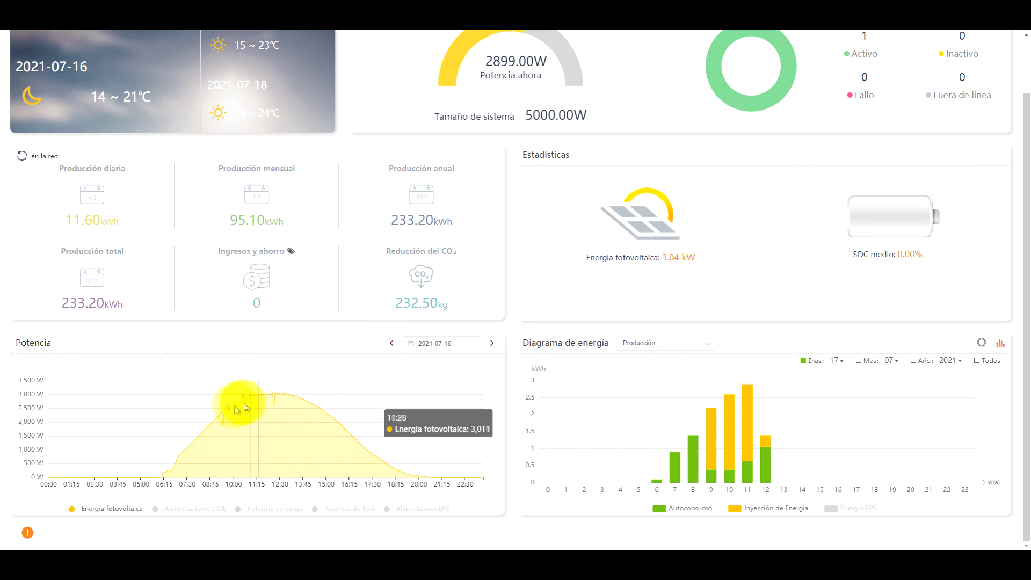
# Step the power chart back to 15 July and add grid power alongside solar output
pyautogui.click(390, 343)
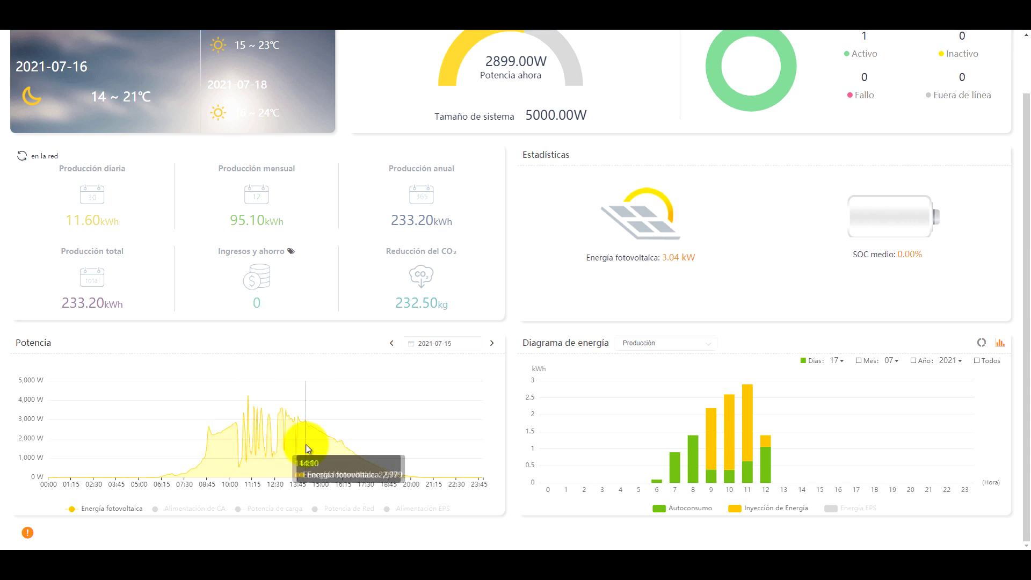
pyautogui.click(331, 508)
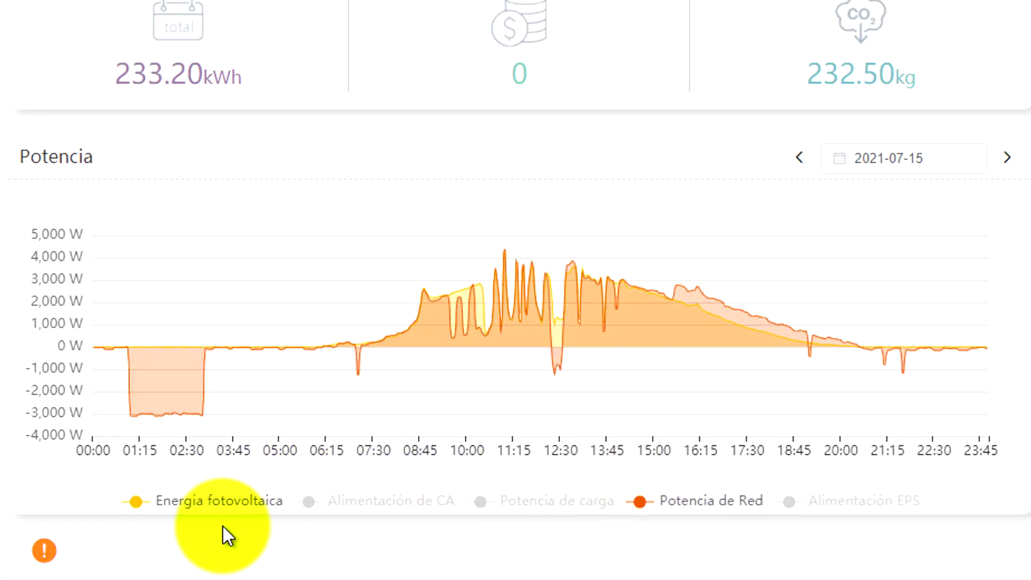
pyautogui.moveTo(131, 423)
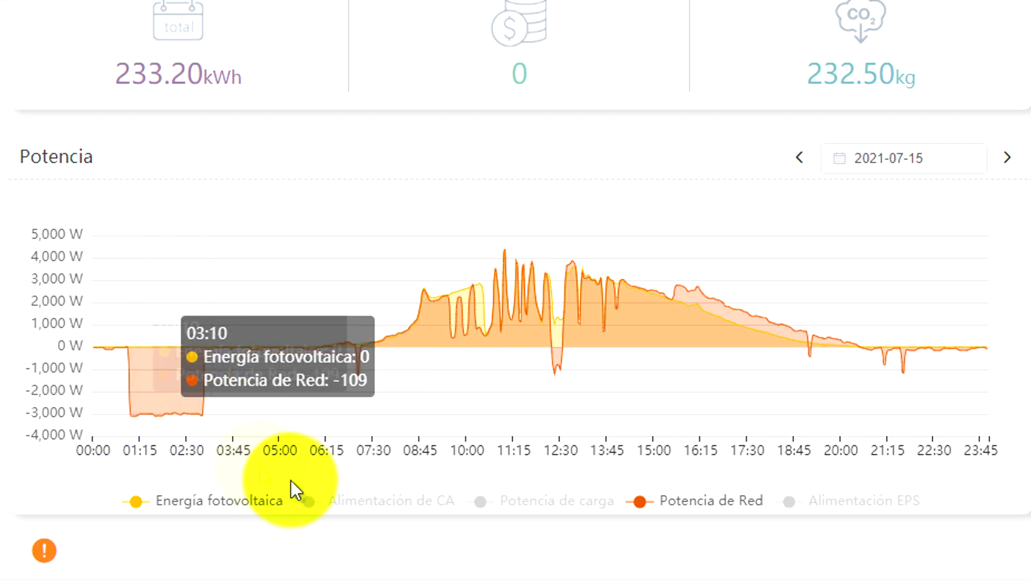
pyautogui.moveTo(365, 375)
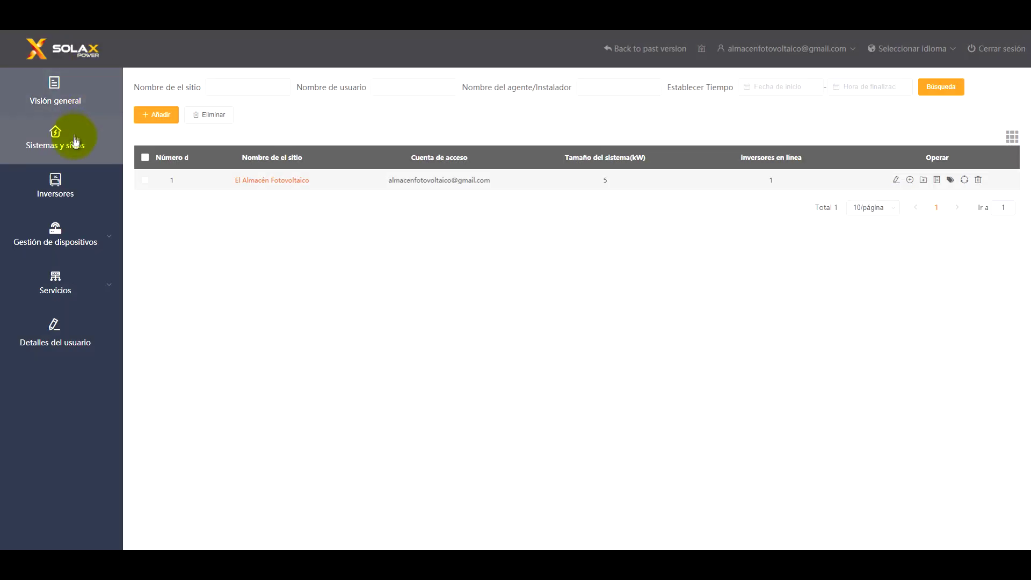
# Open Inversores and go to the single inverter's analysis page via its serial number
pyautogui.click(65, 190)
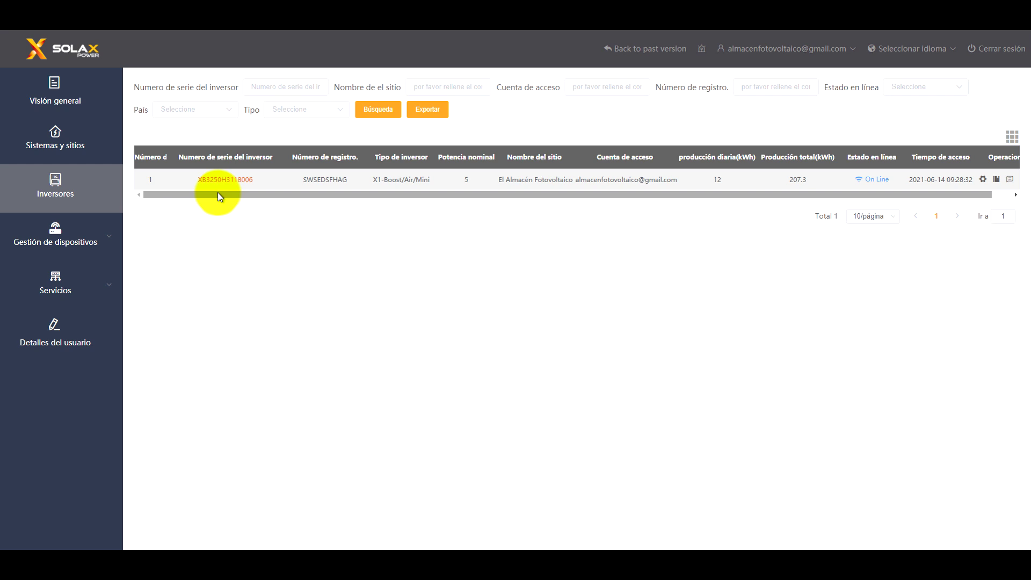
pyautogui.click(231, 180)
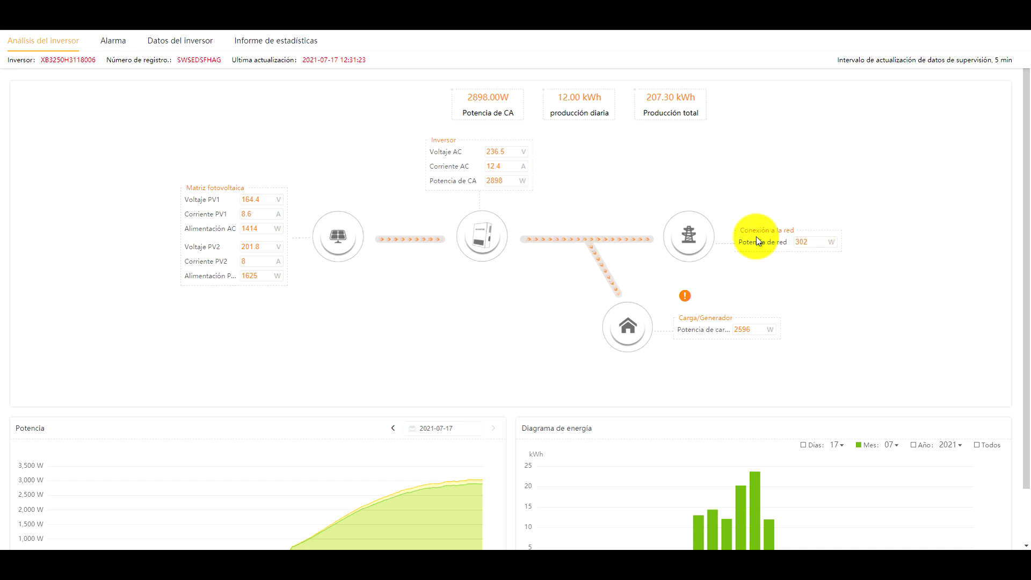
# Scroll through the inverter analysis charts to review PV, grid and load values
pyautogui.scroll(-1, 373, 276)
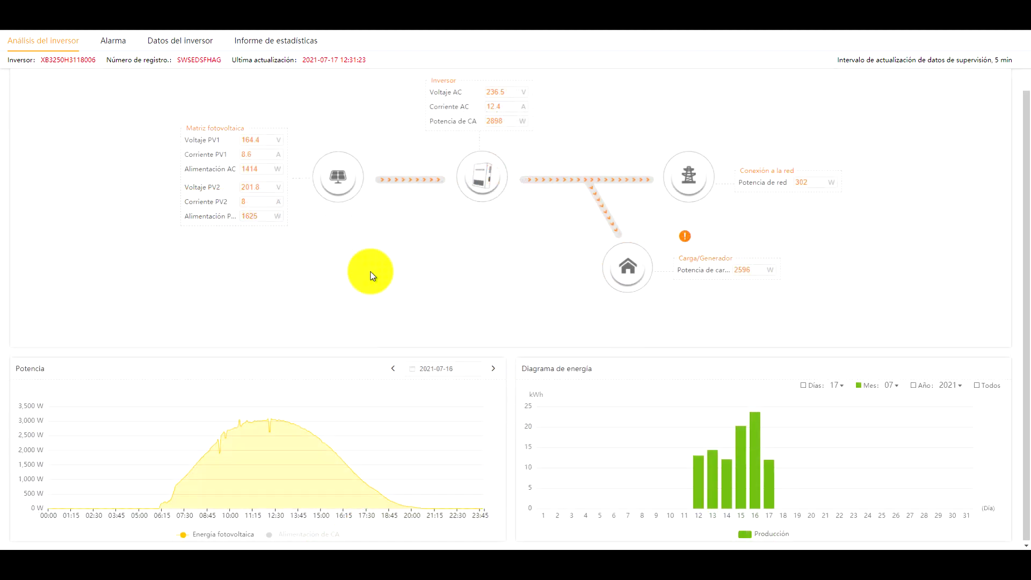
pyautogui.scroll(1, 370, 276)
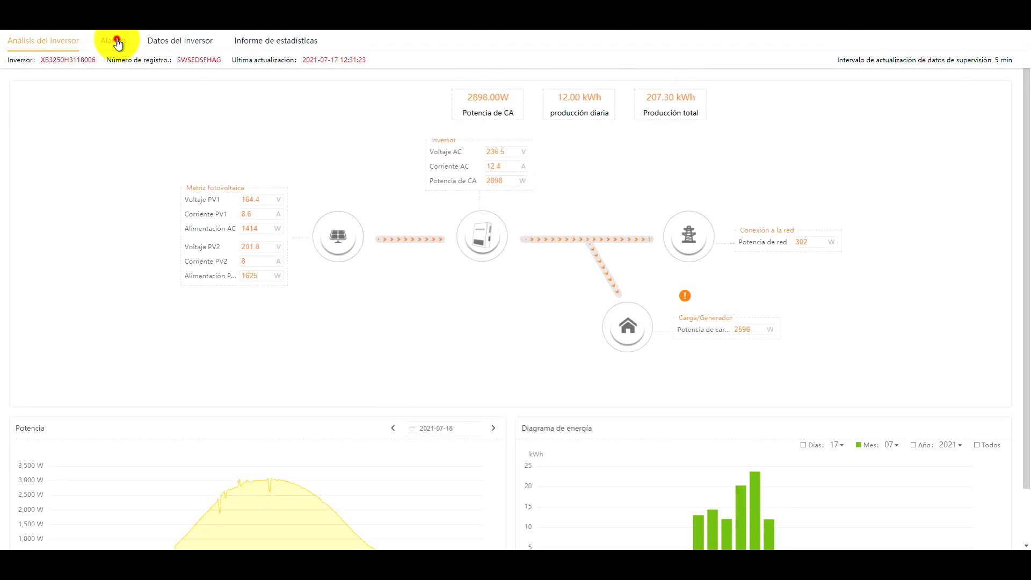
# Check the Meter Fault and Grid Lost Fault alarms, then switch to the inverter data chart
pyautogui.click(118, 44)
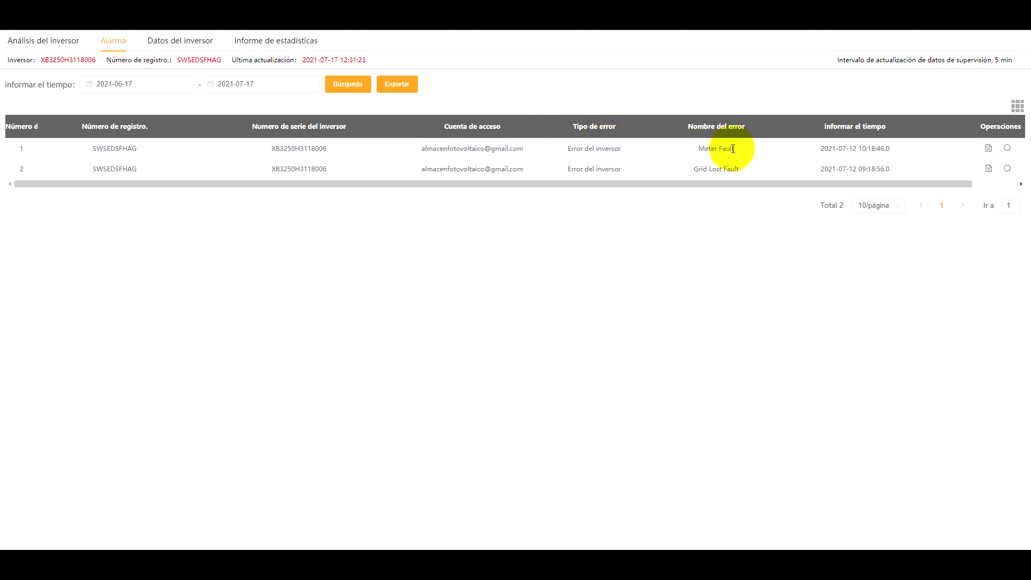
pyautogui.click(186, 41)
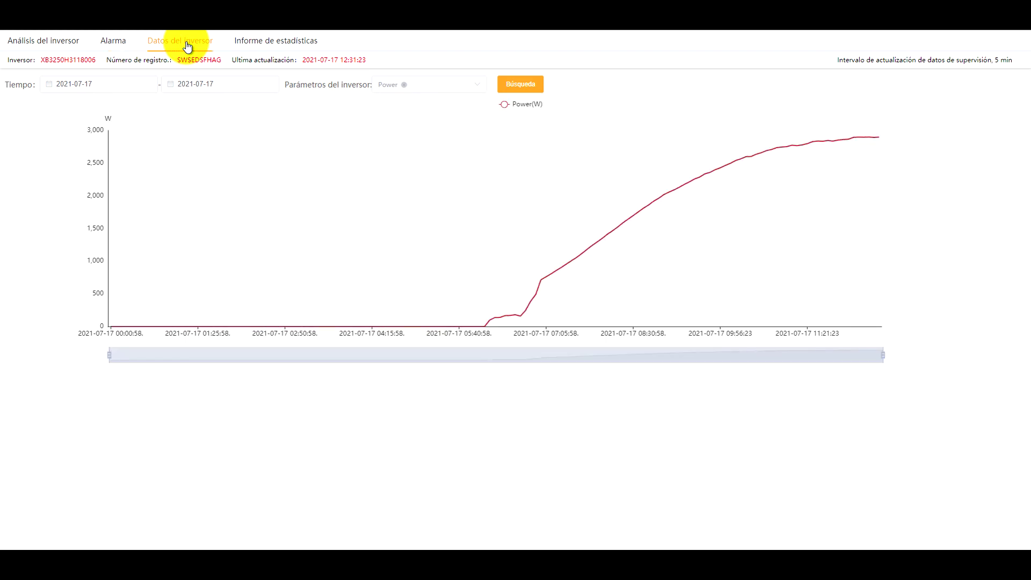
# Set both the start and end dates of the data chart to 2021-07-16
pyautogui.click(48, 90)
pyautogui.click(171, 204)
pyautogui.click(169, 89)
pyautogui.click(293, 203)
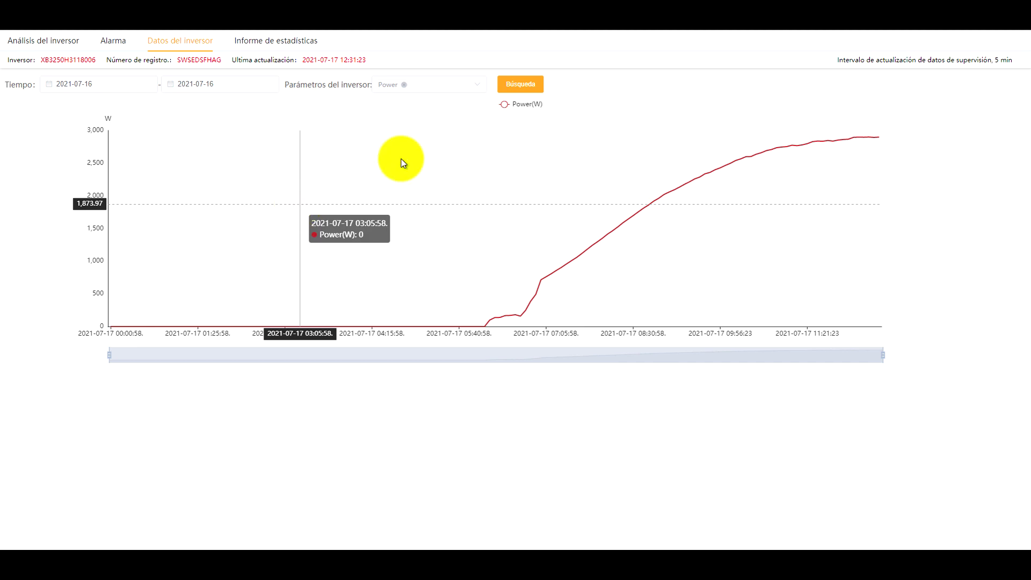
# Replace Power with PV1 and PV2 input power on the chart, then view the statistics report
pyautogui.click(451, 84)
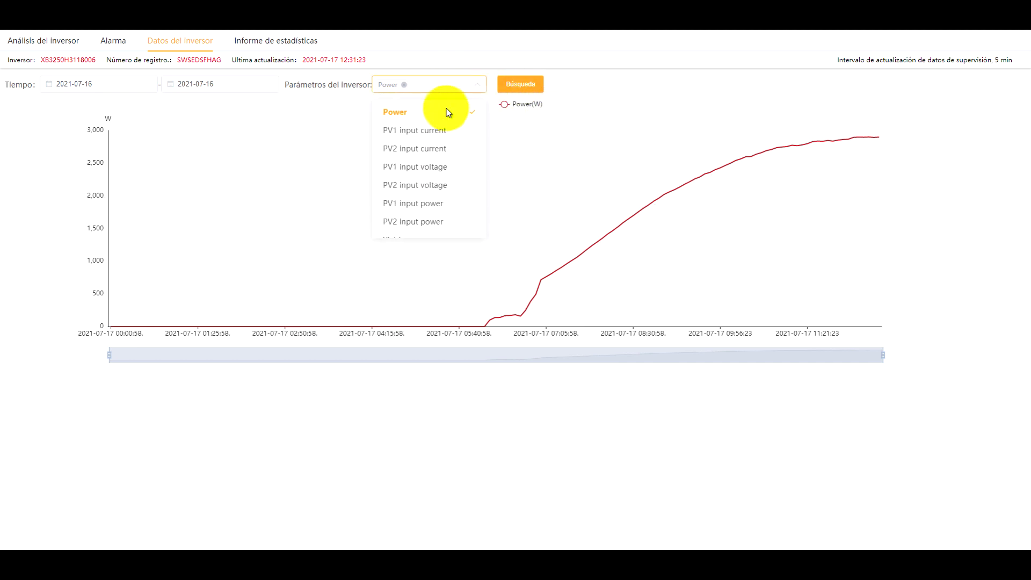
pyautogui.click(404, 84)
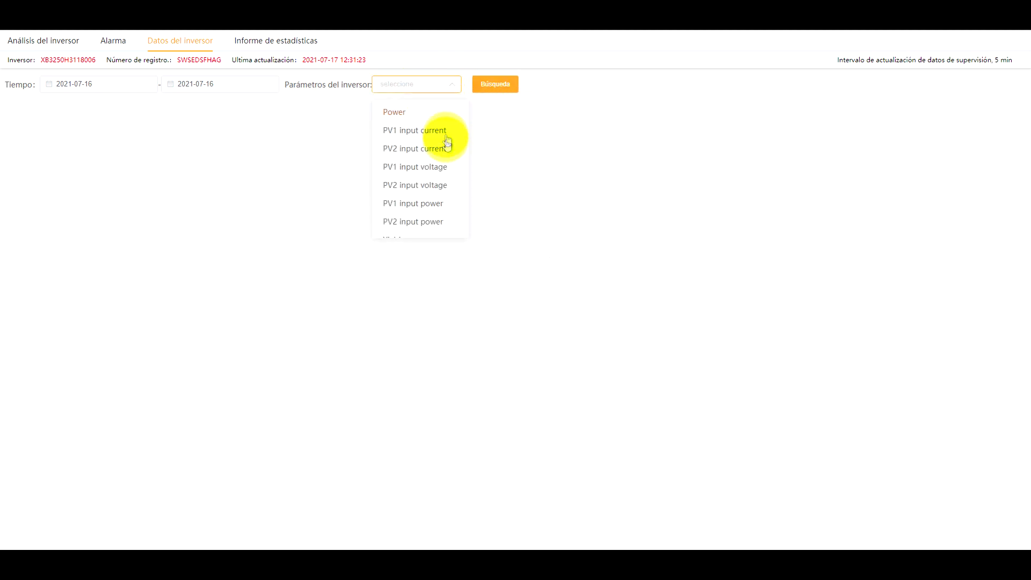
pyautogui.scroll(-1, 440, 184)
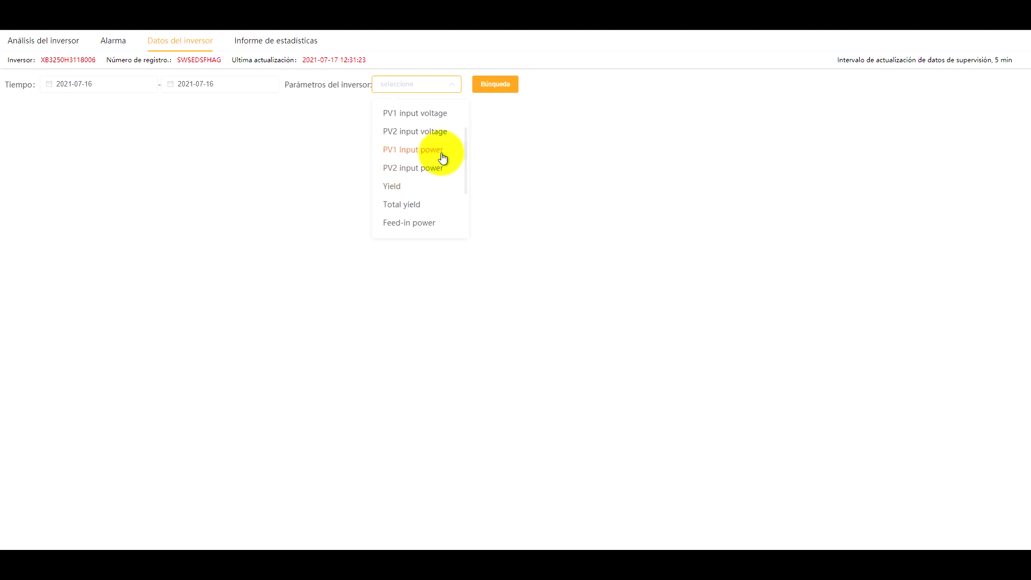
pyautogui.click(442, 157)
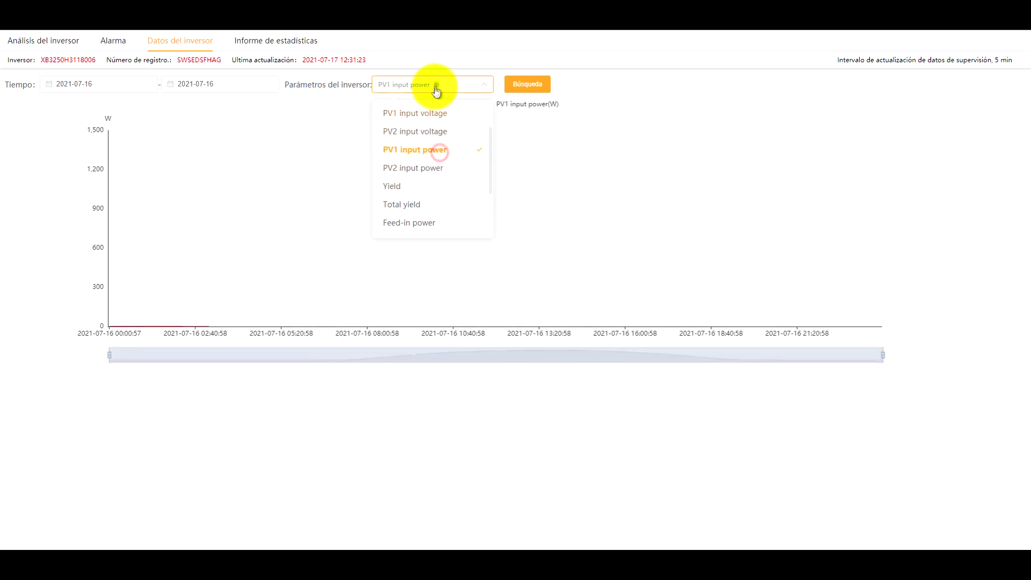
pyautogui.click(460, 85)
pyautogui.click(460, 86)
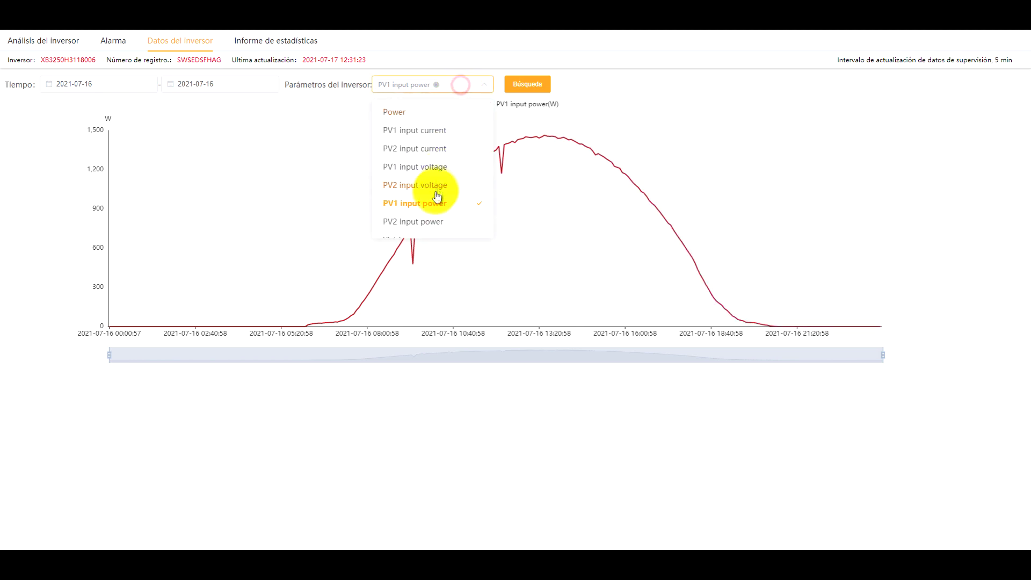
pyautogui.click(430, 221)
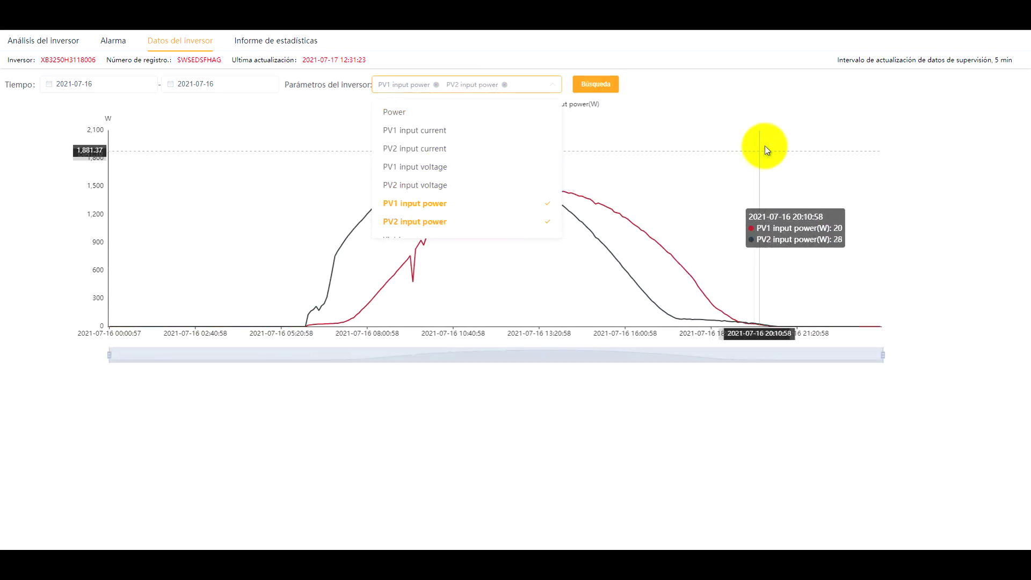
pyautogui.click(782, 135)
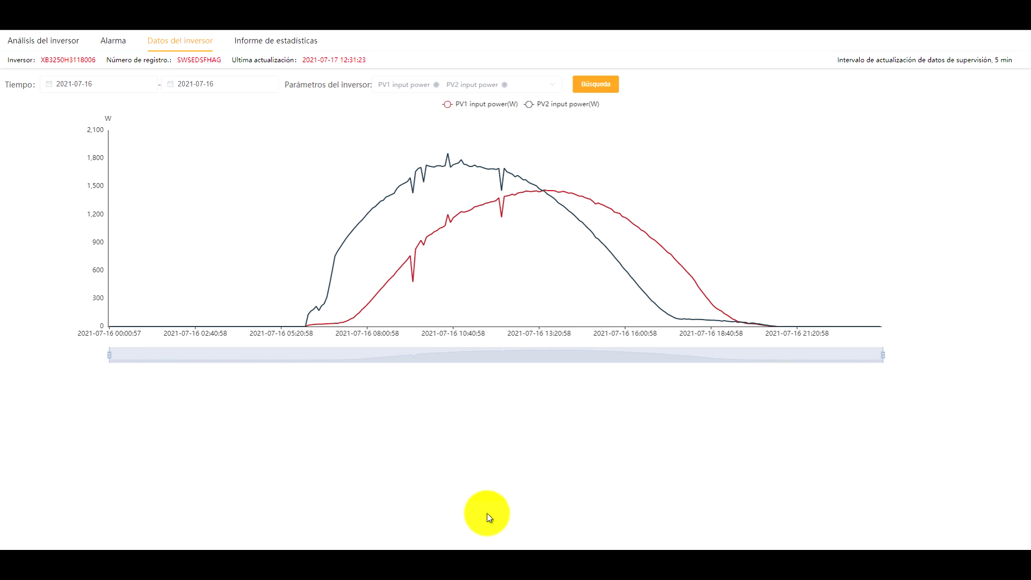
pyautogui.moveTo(365, 220)
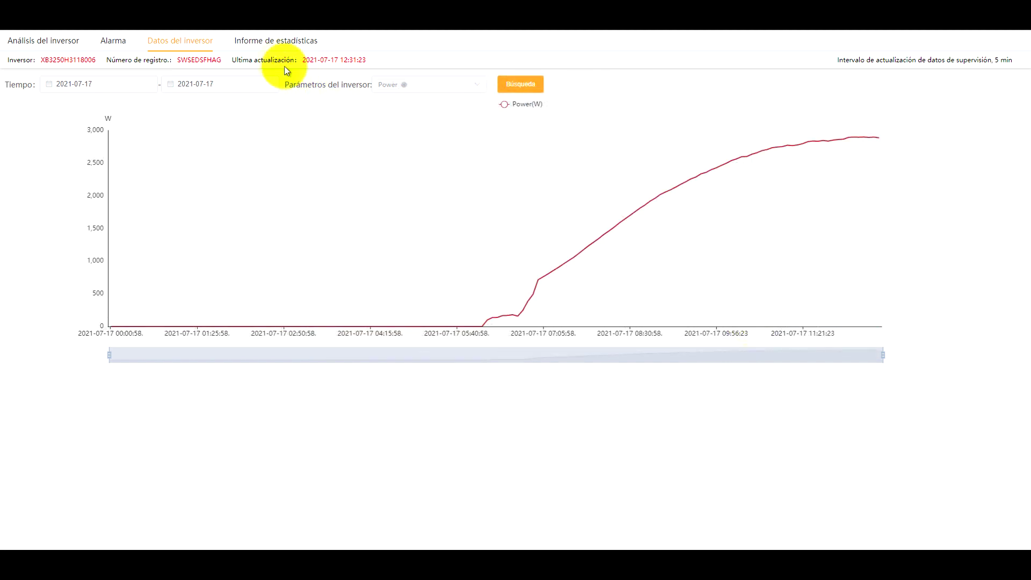
pyautogui.click(266, 43)
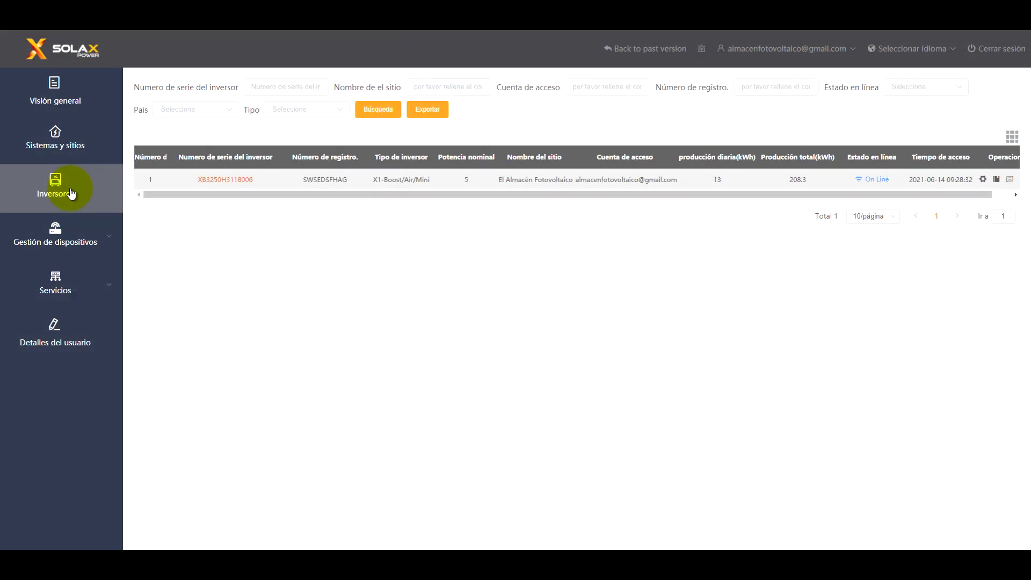
# In Configuración remota, paste the inverter serial number and sign in to its settings
pyautogui.click(73, 243)
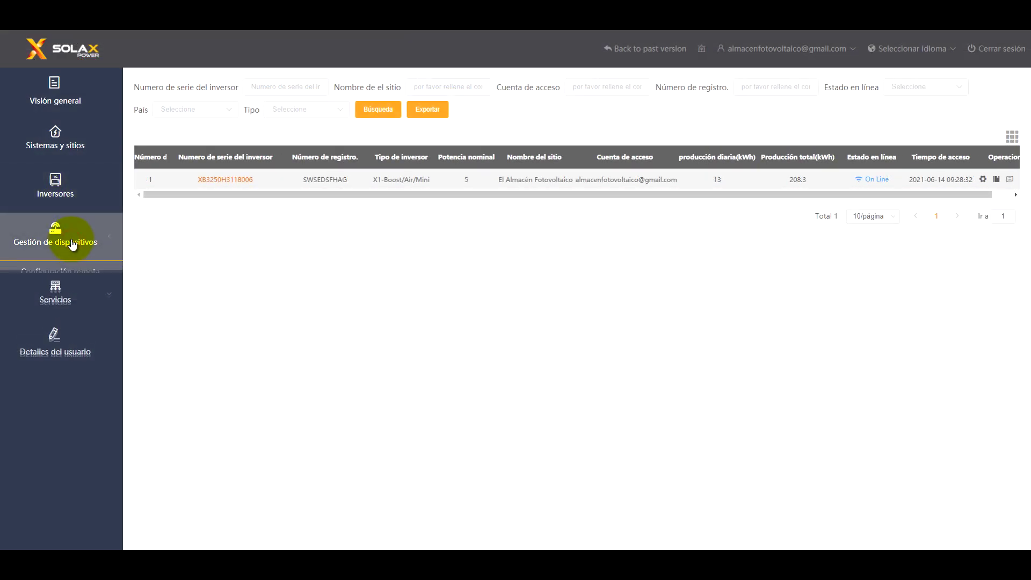
pyautogui.click(70, 270)
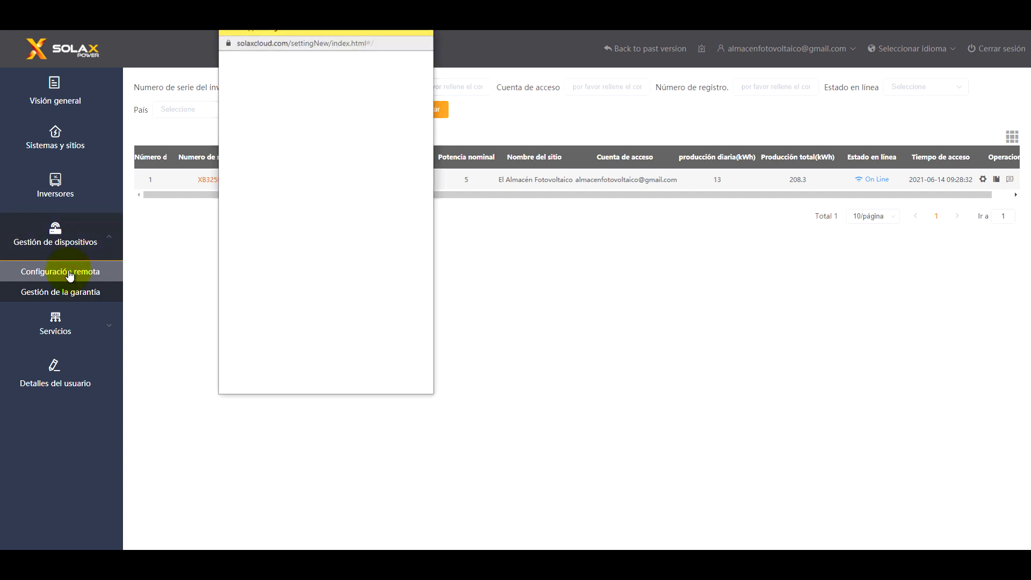
pyautogui.rightClick(272, 181)
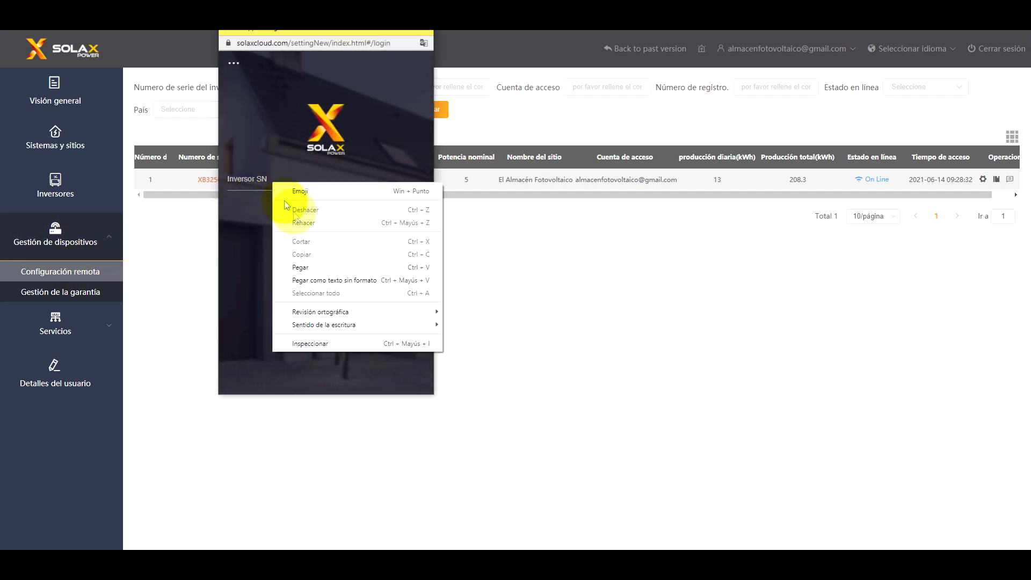
pyautogui.click(314, 267)
pyautogui.click(328, 243)
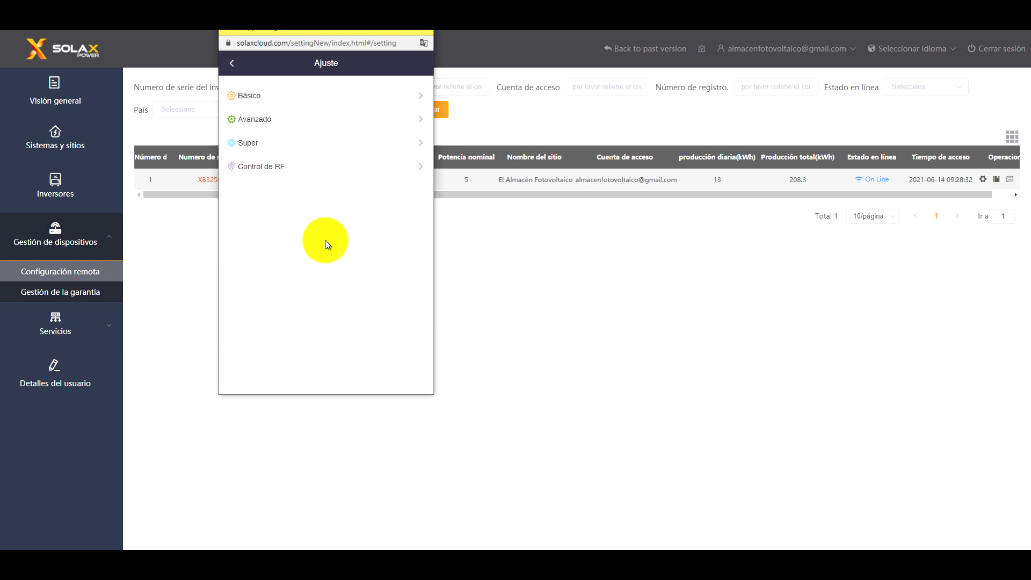
# Glance at Básico settings, then unlock Avanzado with the advanced settings password
pyautogui.click(308, 97)
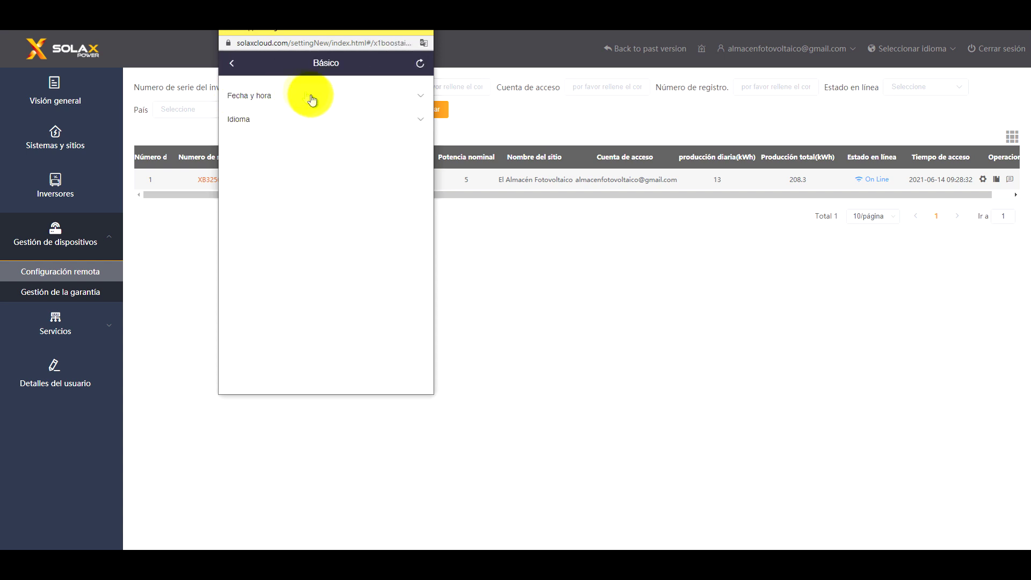
pyautogui.click(233, 64)
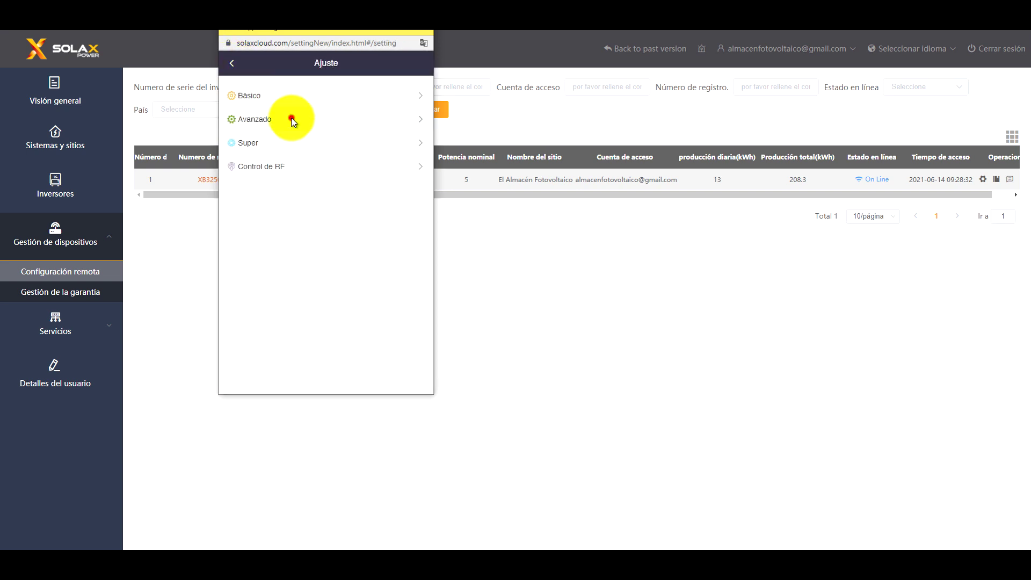
pyautogui.click(290, 118)
pyautogui.click(339, 203)
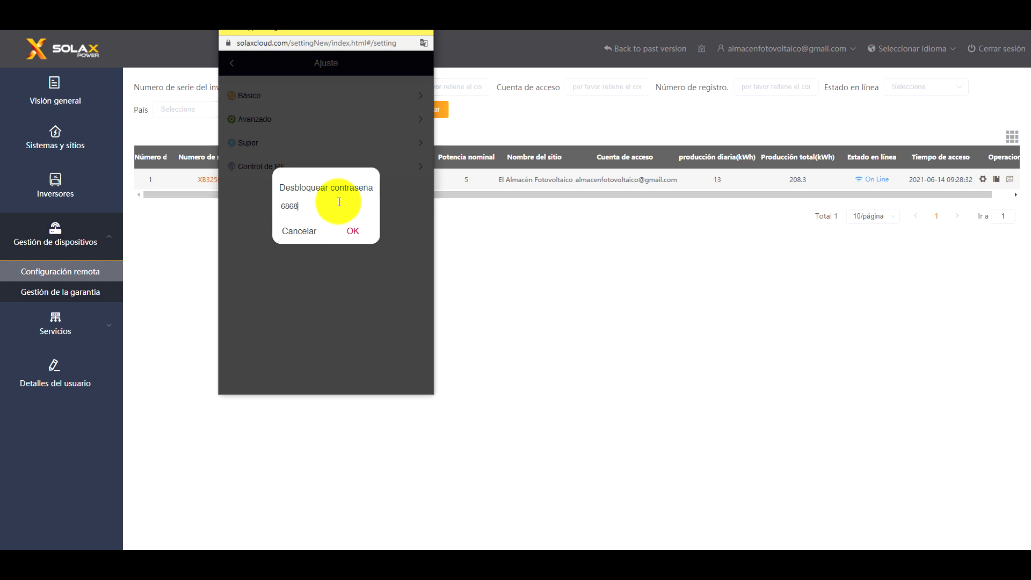
pyautogui.click(357, 237)
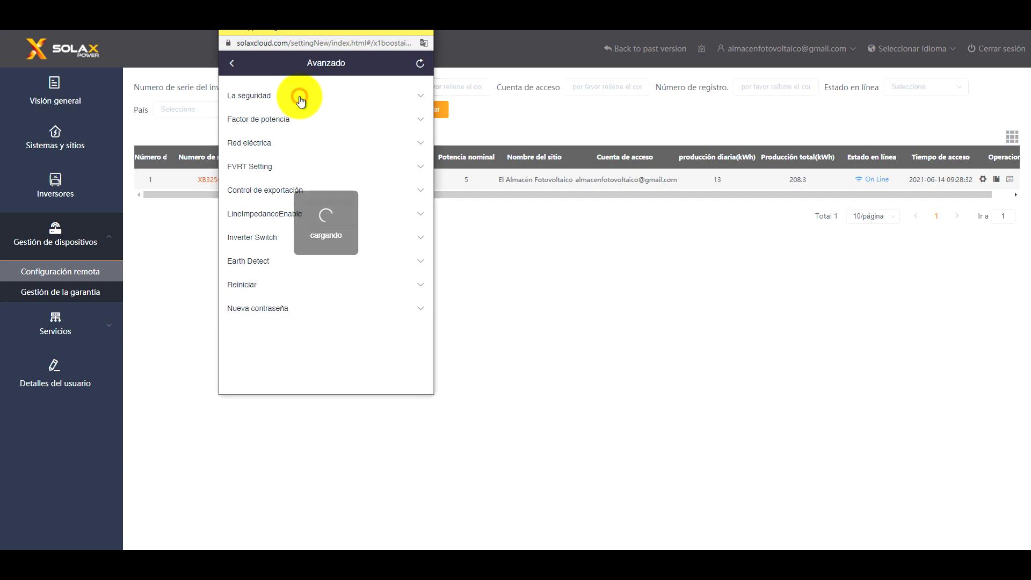
# Expand and collapse La seguridad, then expand Control de exportación
pyautogui.click(301, 101)
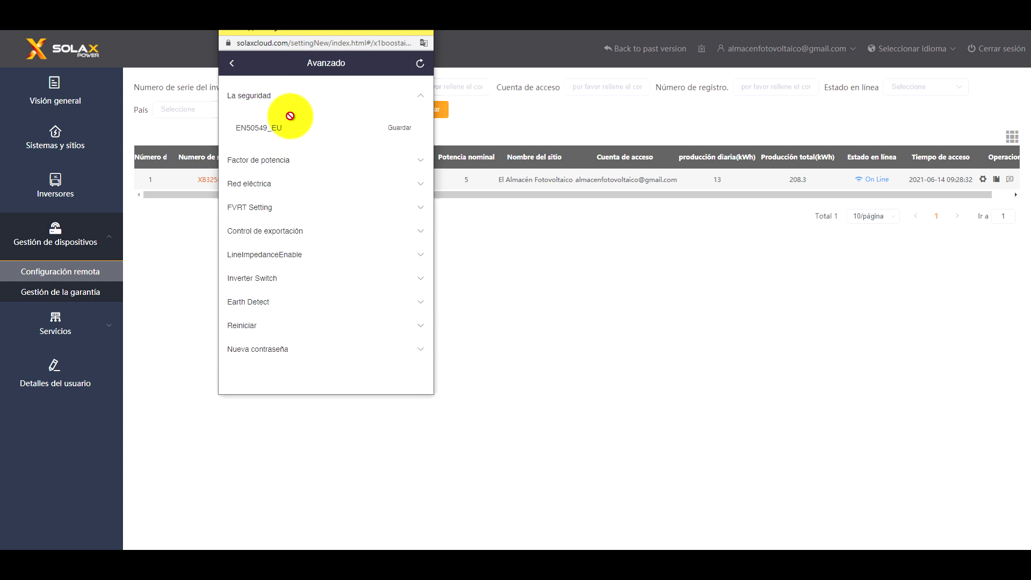
pyautogui.click(299, 99)
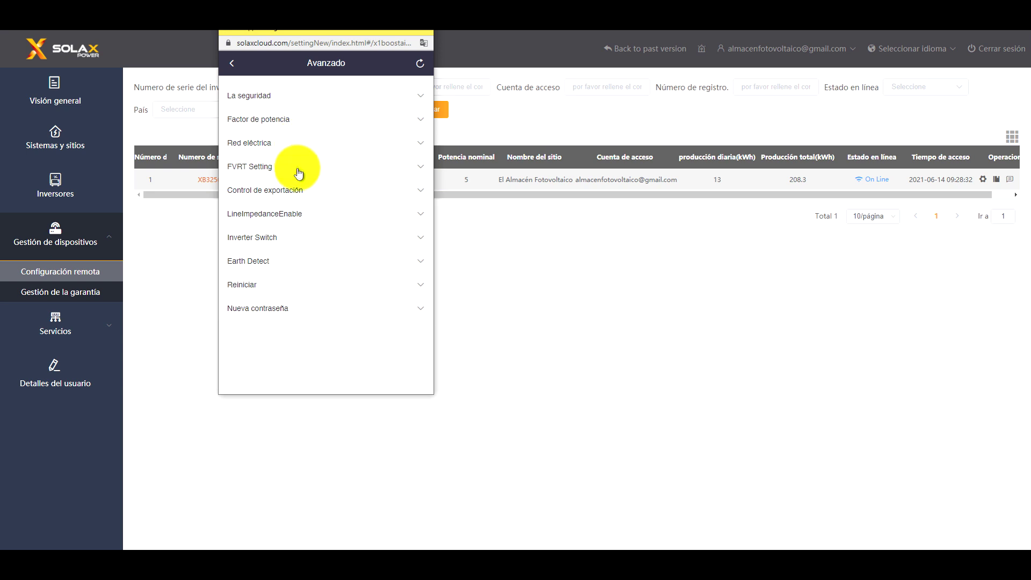
pyautogui.click(297, 192)
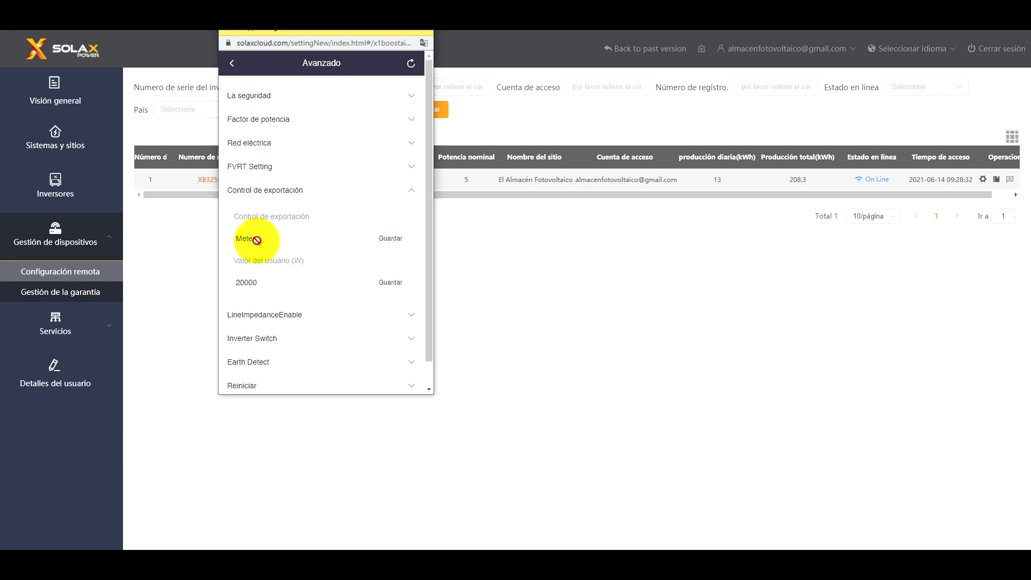
# Change export control mode from Deshabilitado to Meter with 20000 W user value and save it
pyautogui.click(260, 240)
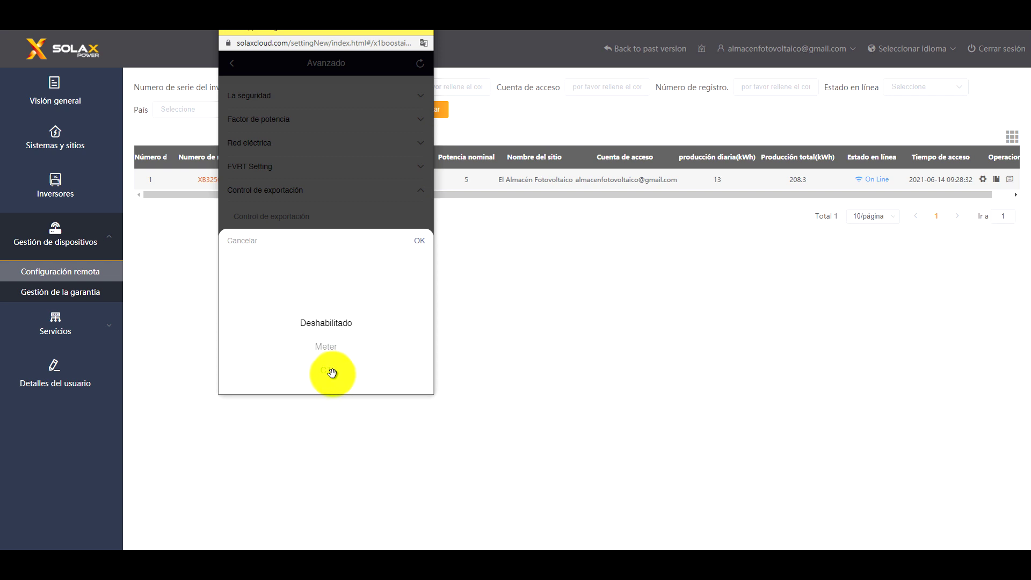
pyautogui.click(420, 252)
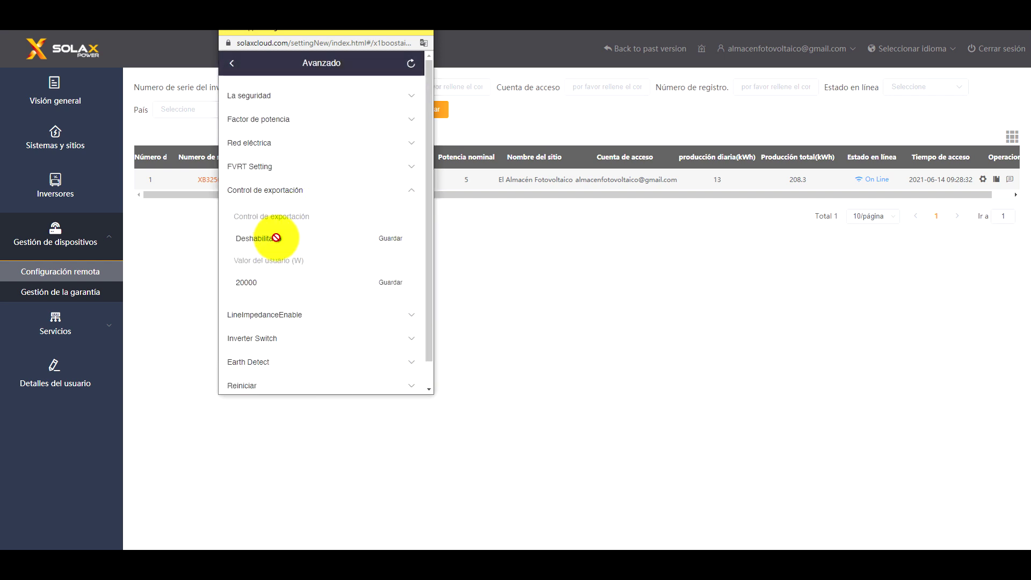
pyautogui.click(274, 236)
pyautogui.click(322, 346)
pyautogui.click(418, 246)
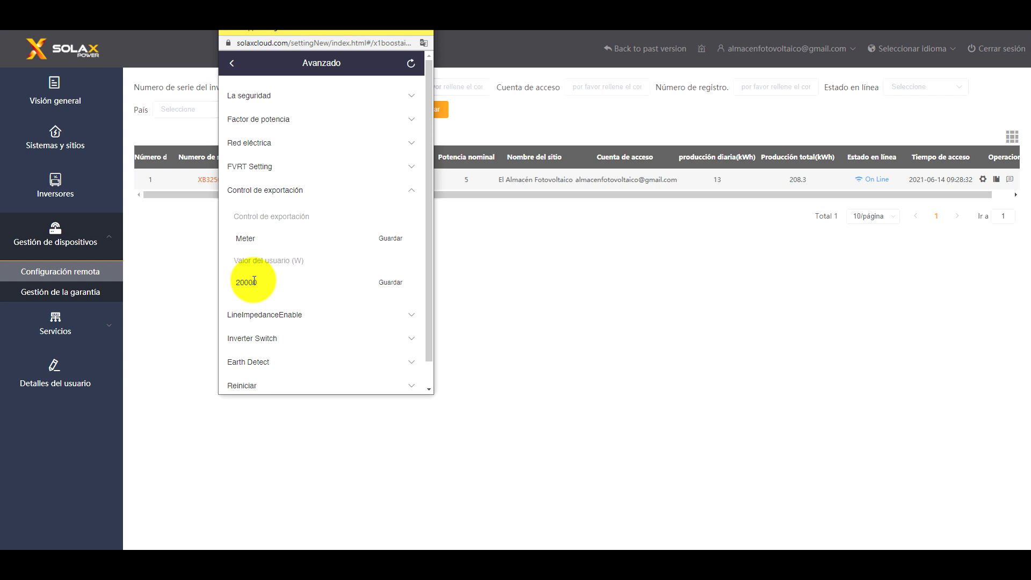
pyautogui.click(393, 241)
pyautogui.click(395, 285)
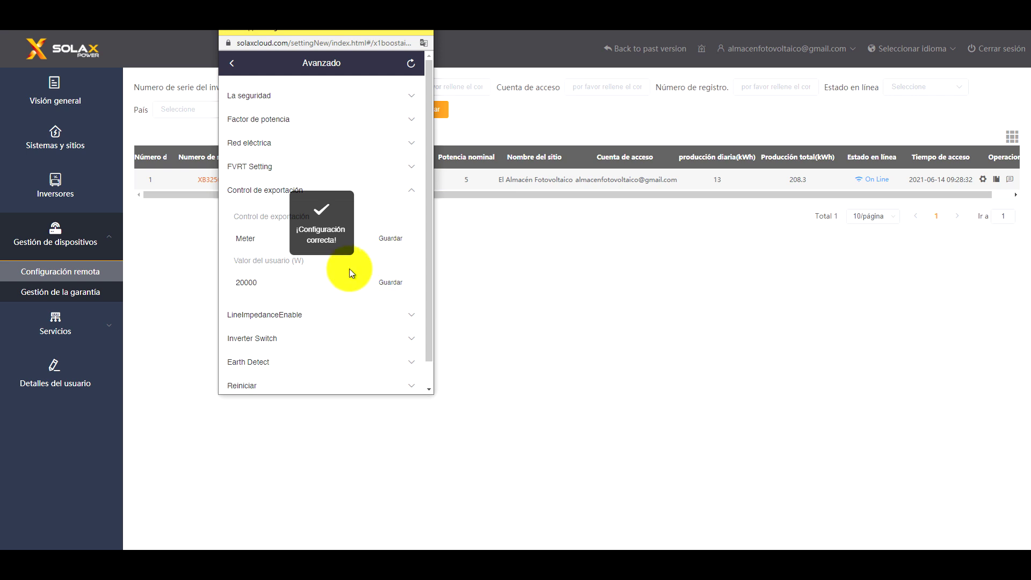
pyautogui.scroll(-1, 348, 283)
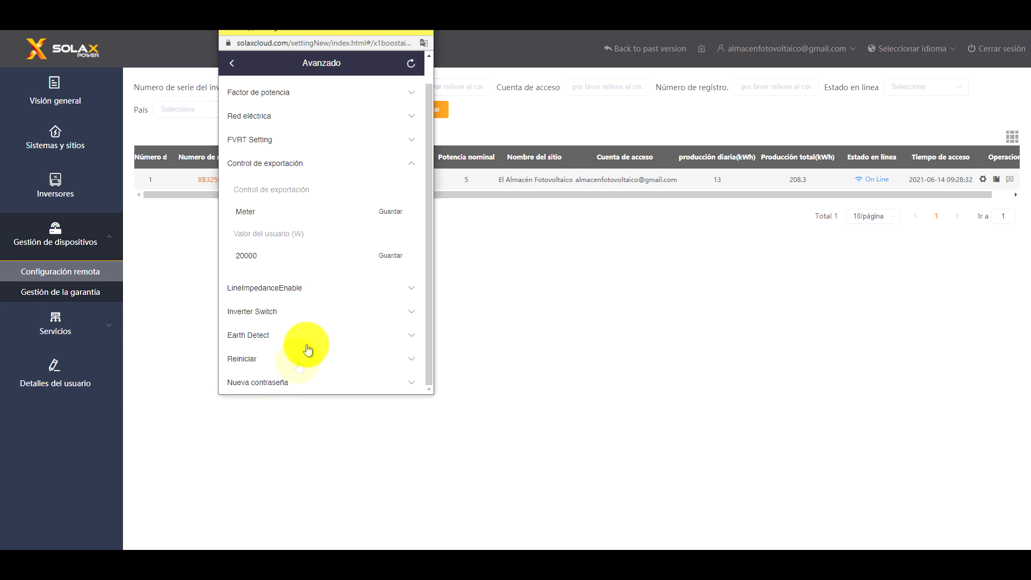
pyautogui.scroll(1, 340, 288)
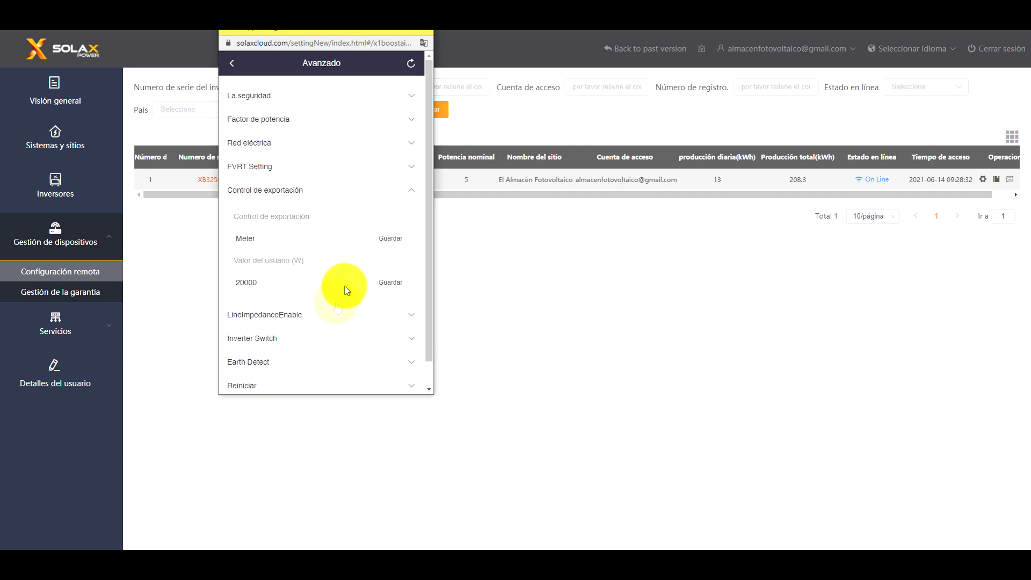
# Expand Red eléctrica and scroll through its Vac and Fac limits
pyautogui.click(314, 143)
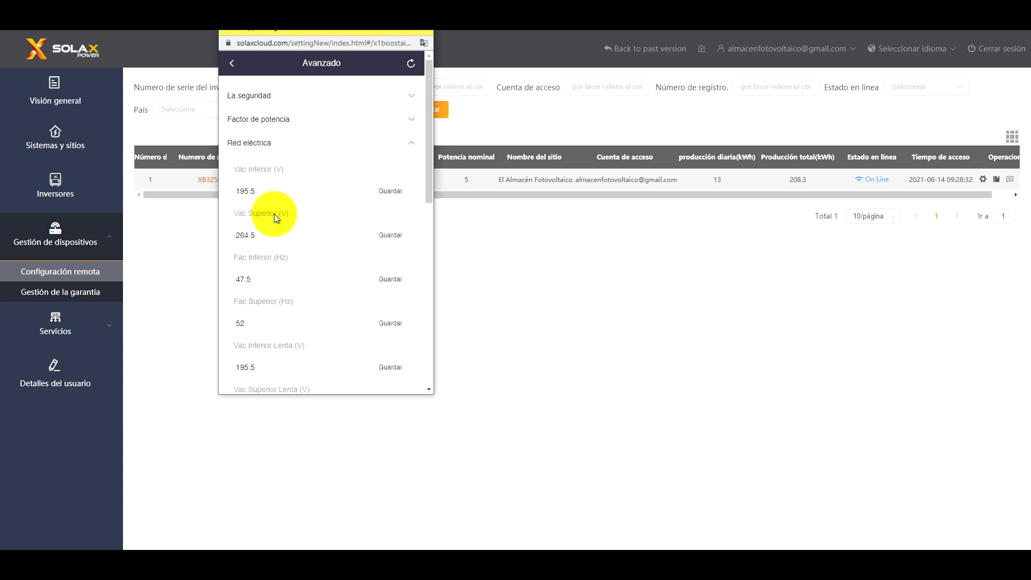
pyautogui.scroll(-1, 280, 230)
pyautogui.scroll(1, 280, 229)
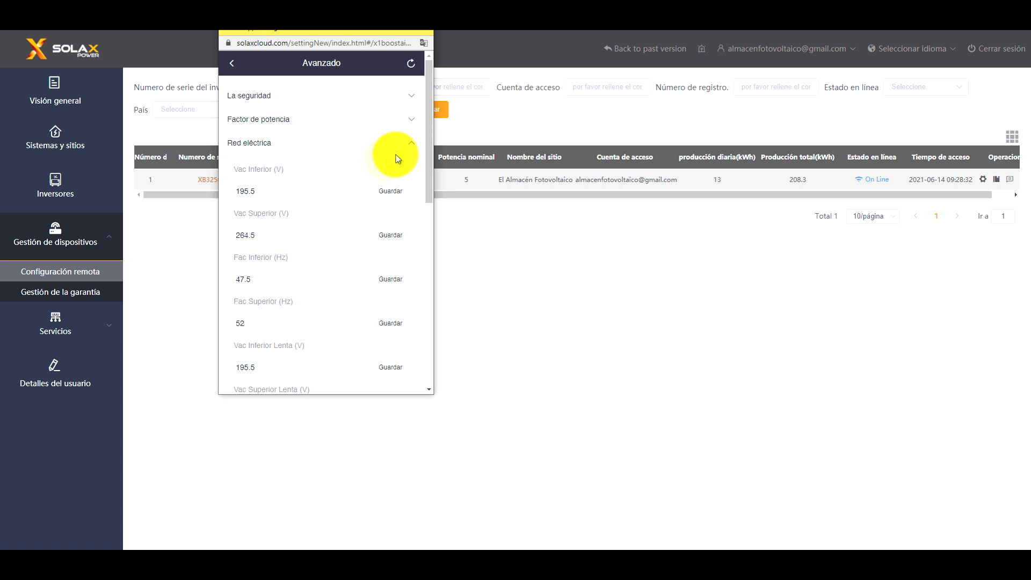
pyautogui.scroll(-3, 346, 236)
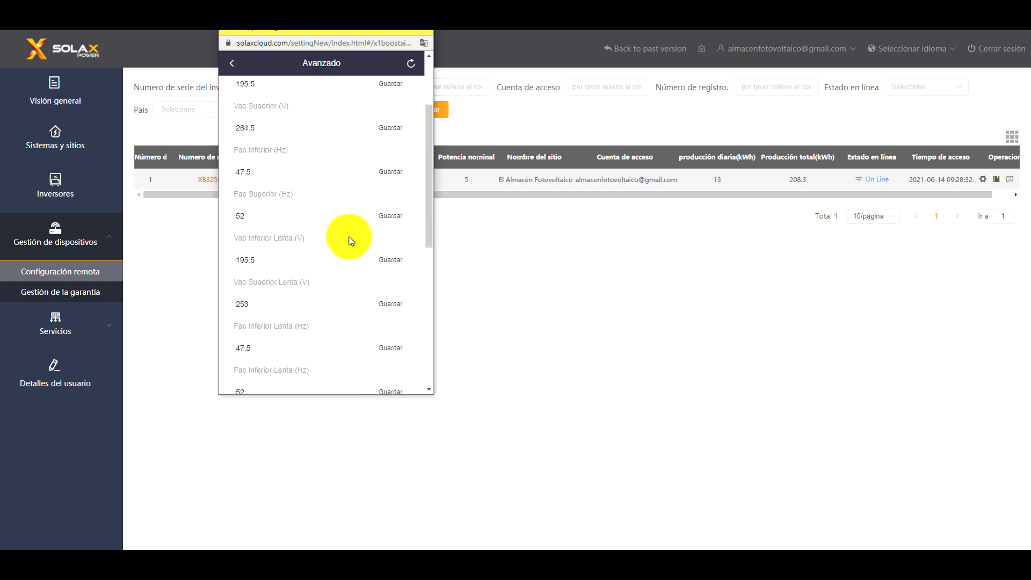
pyautogui.scroll(-2, 347, 236)
pyautogui.scroll(5, 347, 235)
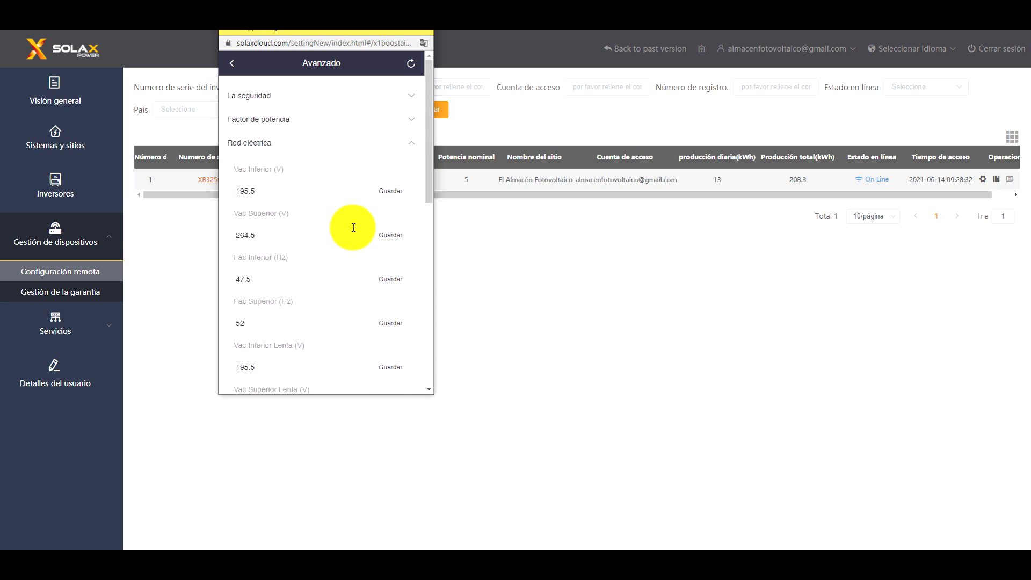
pyautogui.click(413, 141)
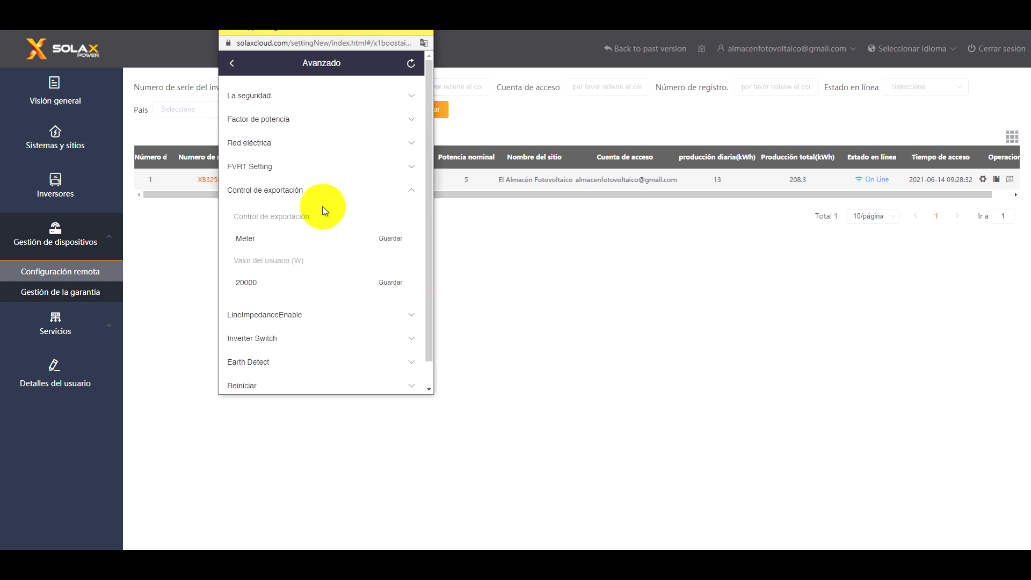
# Check the EN50549_EU safety standard and reopen the export control settings
pyautogui.click(400, 191)
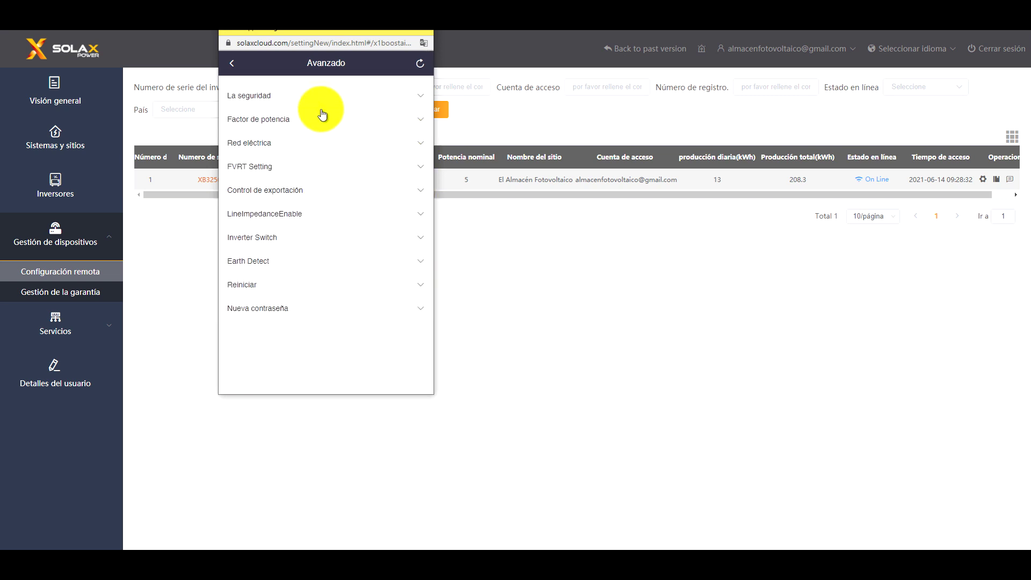
pyautogui.click(287, 97)
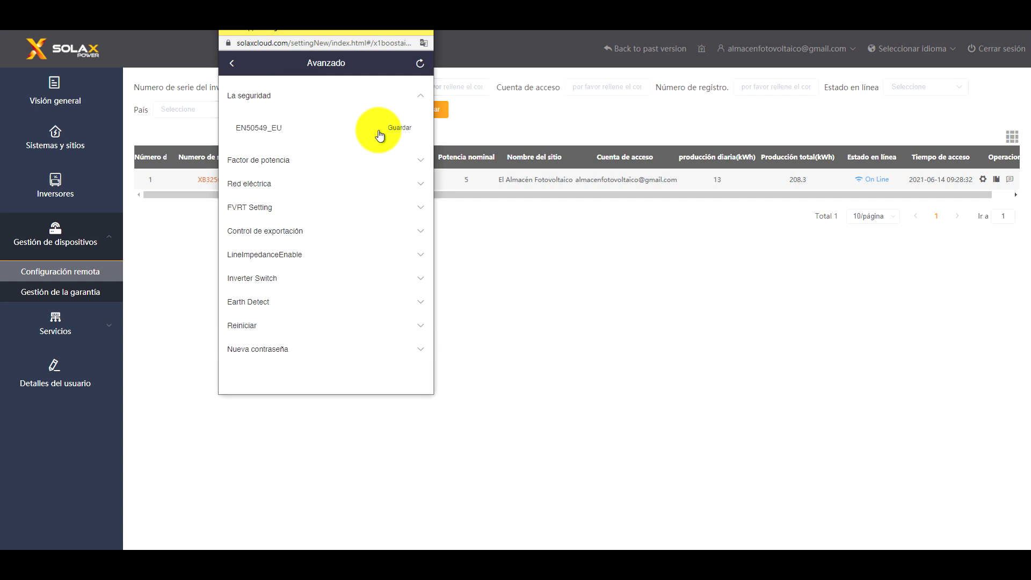
pyautogui.click(321, 235)
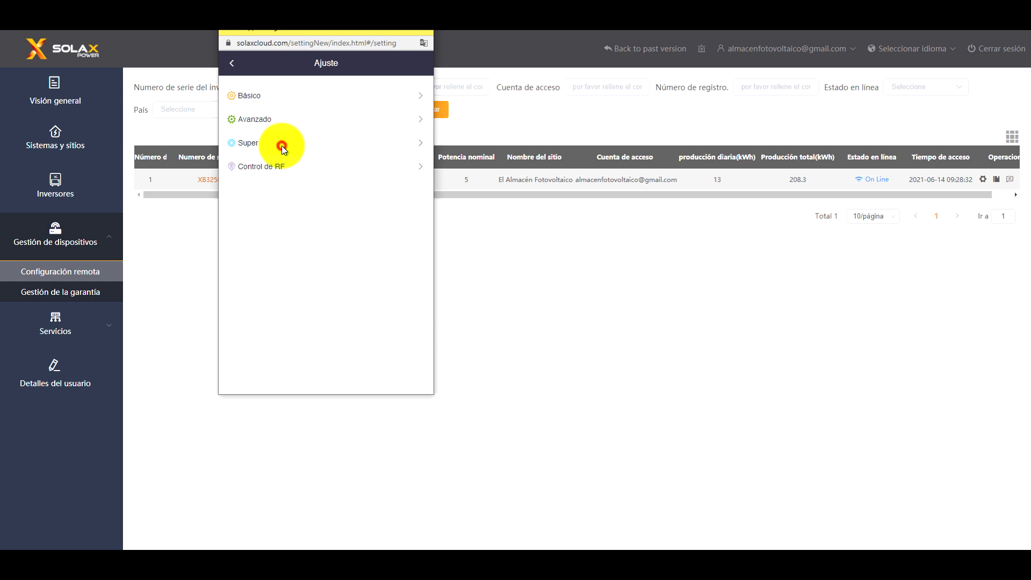
pyautogui.click(276, 142)
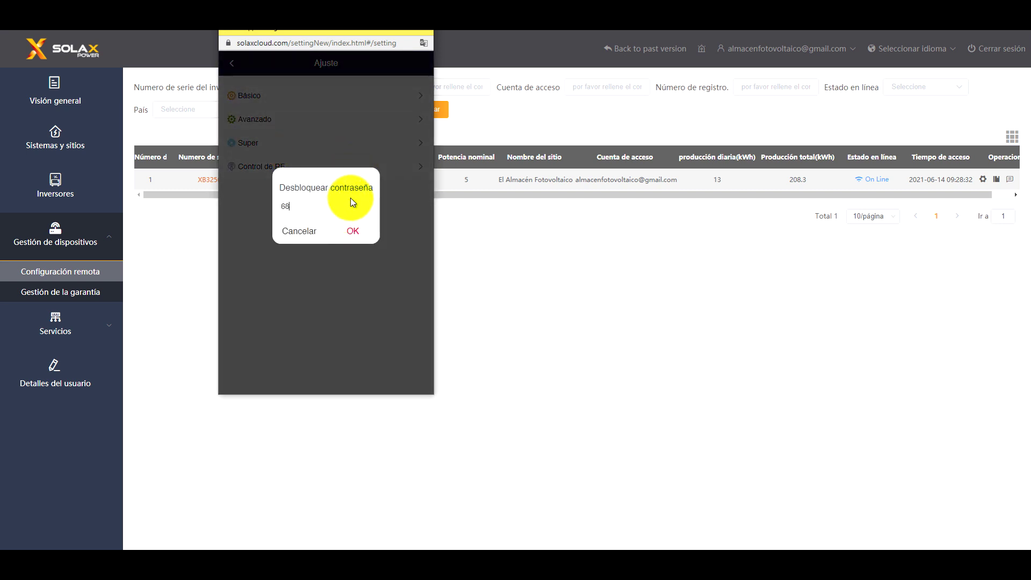
pyautogui.click(353, 231)
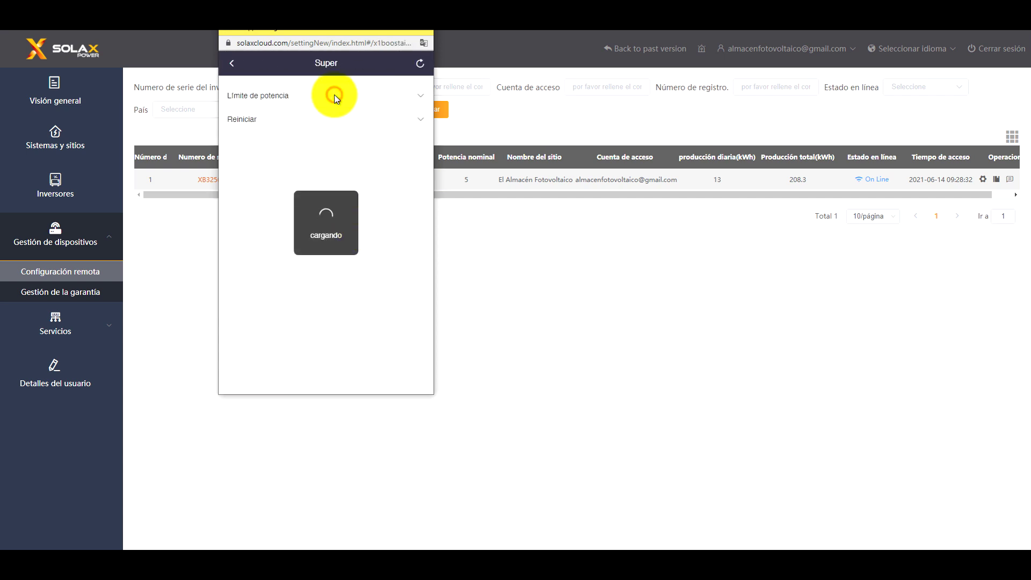
pyautogui.click(417, 97)
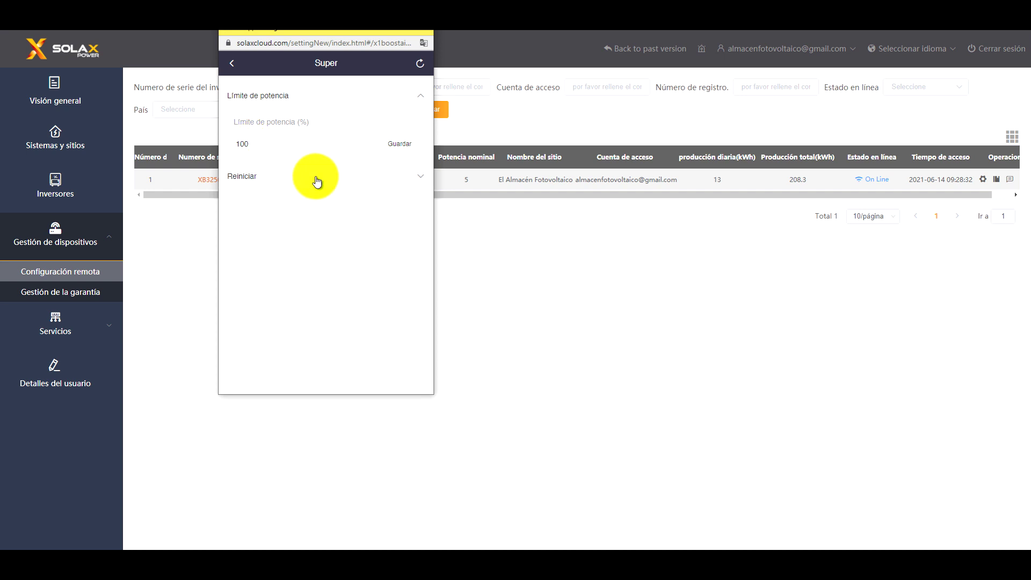
pyautogui.click(421, 175)
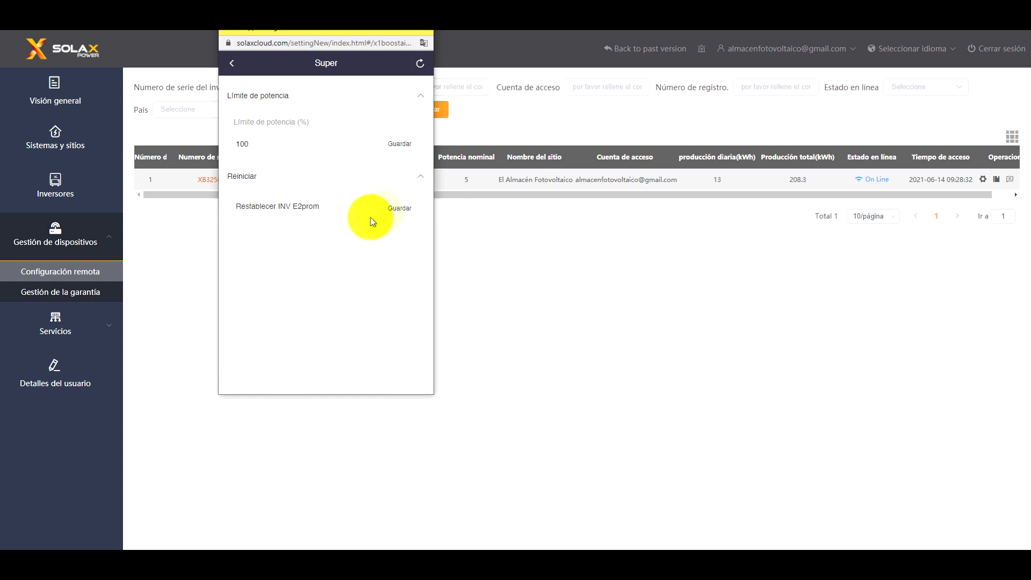
pyautogui.click(231, 63)
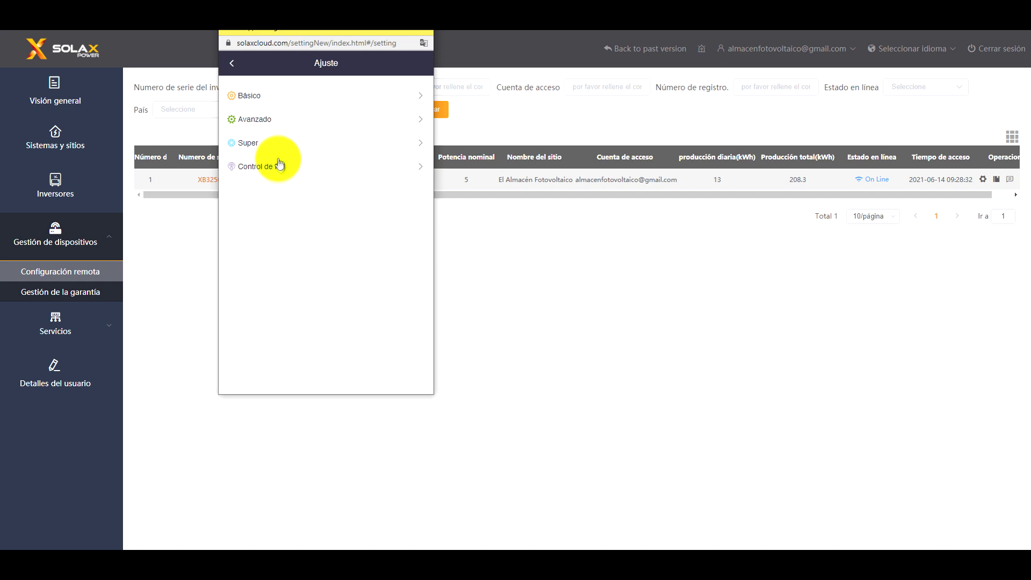
# Inspect Control de RF's Ajuste de carga 1, close the remote settings window, and expand Servicios
pyautogui.click(305, 171)
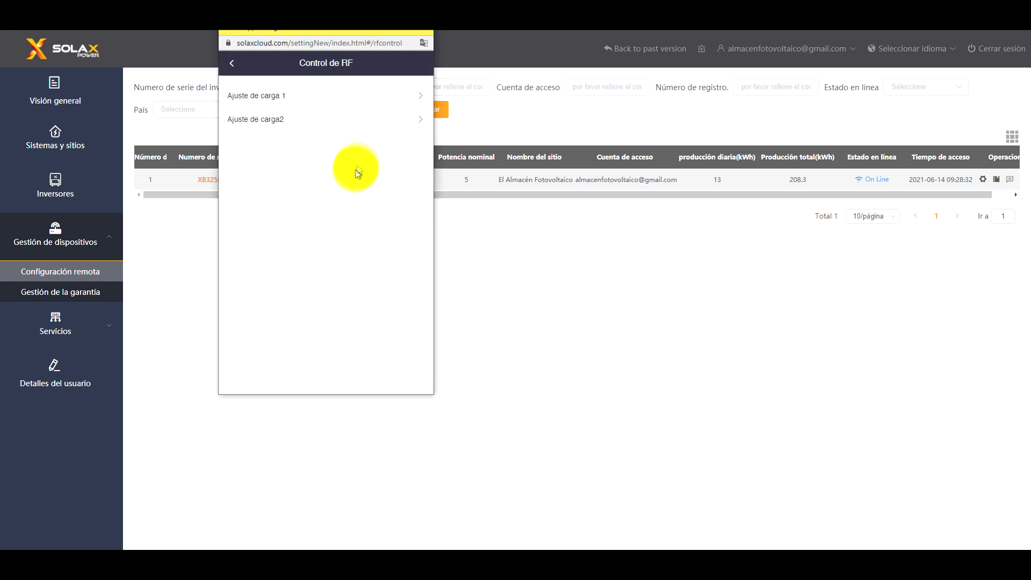
pyautogui.click(415, 98)
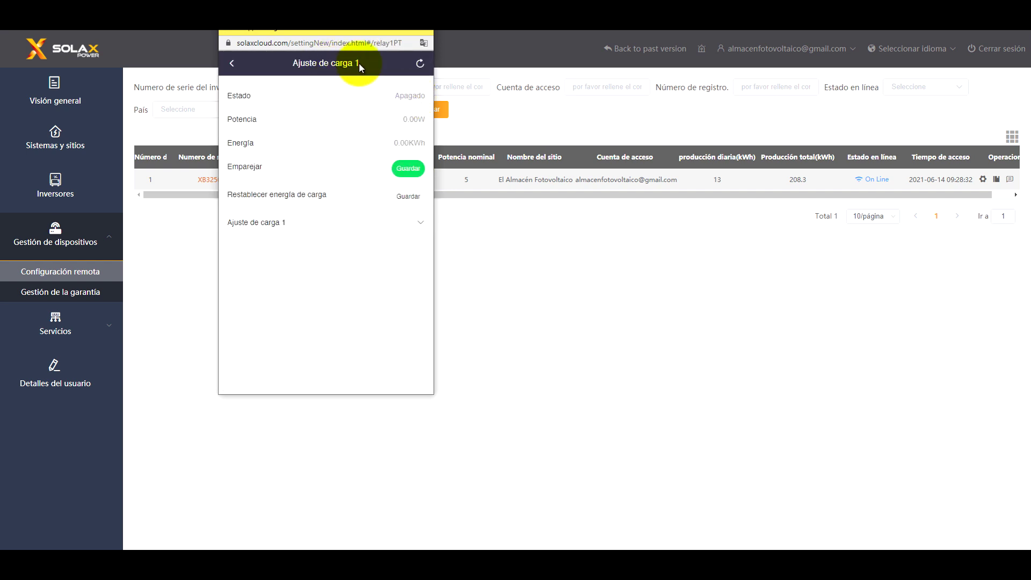
pyautogui.click(233, 64)
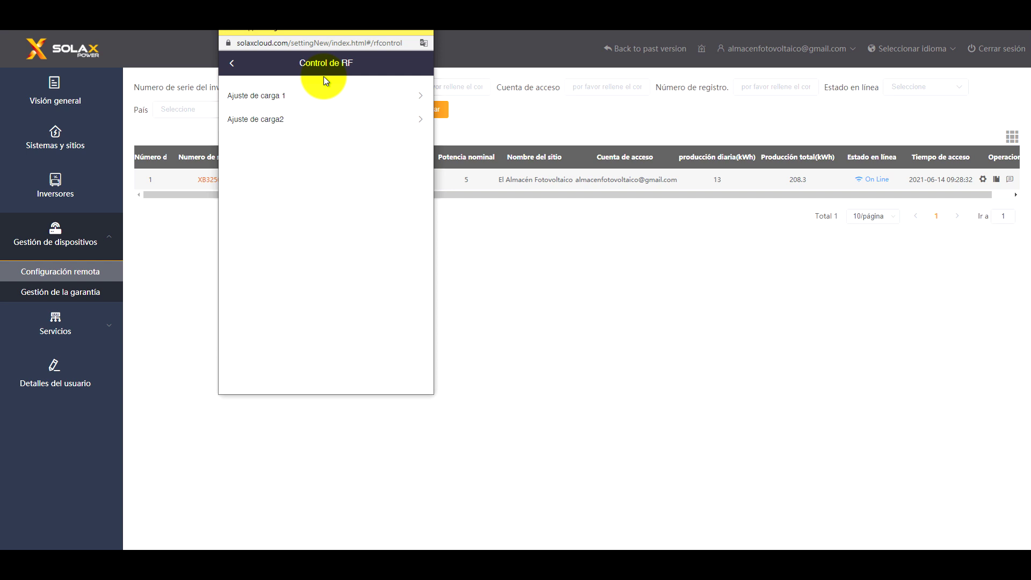
pyautogui.click(232, 63)
pyautogui.click(78, 319)
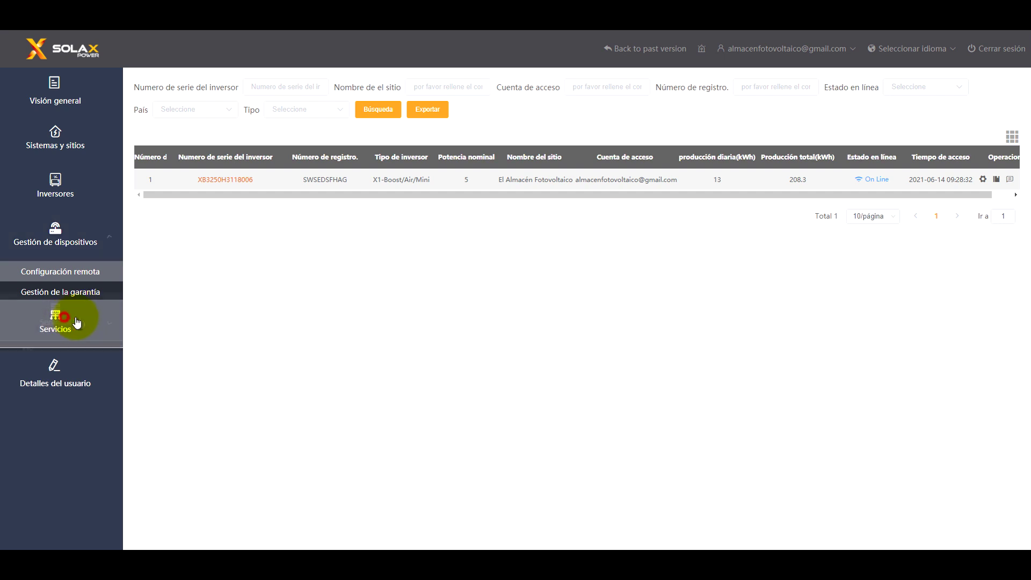
# Check the API page and user details, then open El Almacén Fotovoltaico's production charts in the mobile app
pyautogui.click(71, 325)
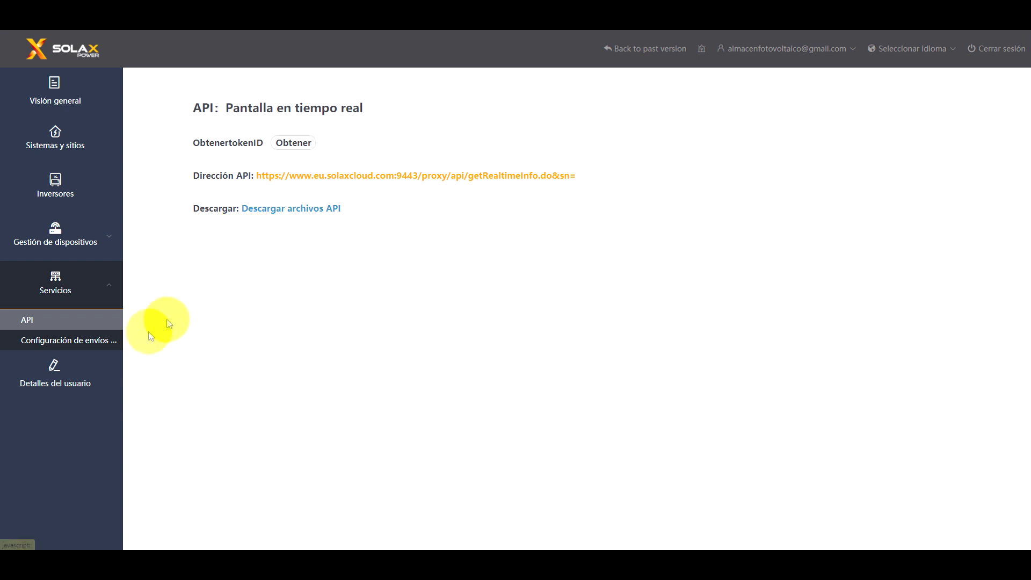
pyautogui.click(56, 367)
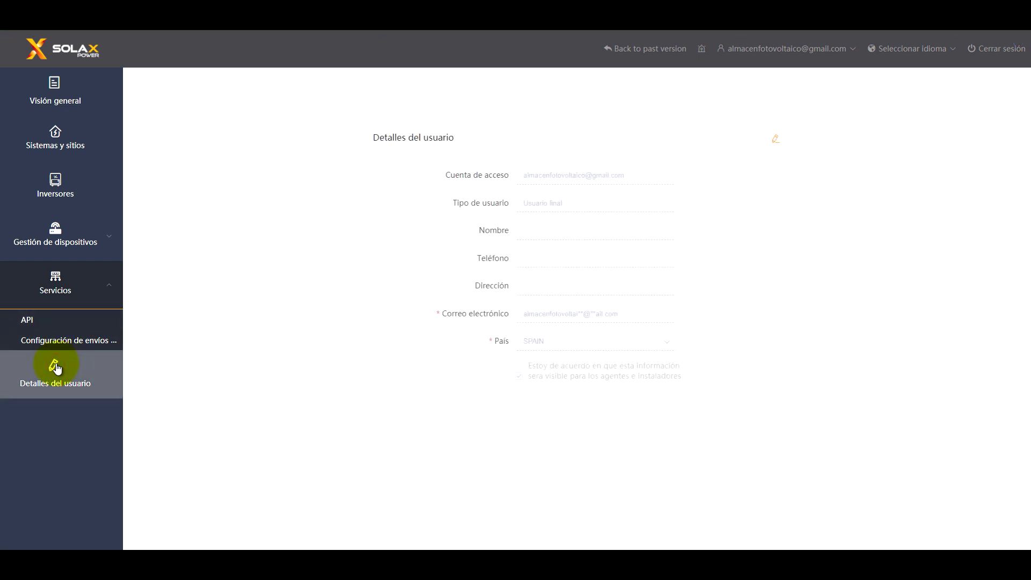
pyautogui.click(54, 365)
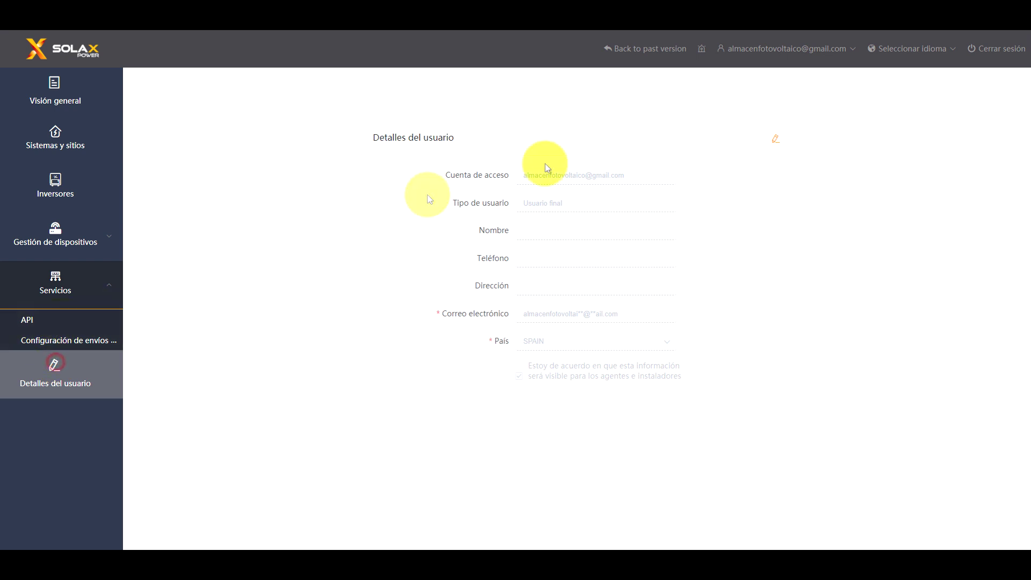
pyautogui.click(34, 319)
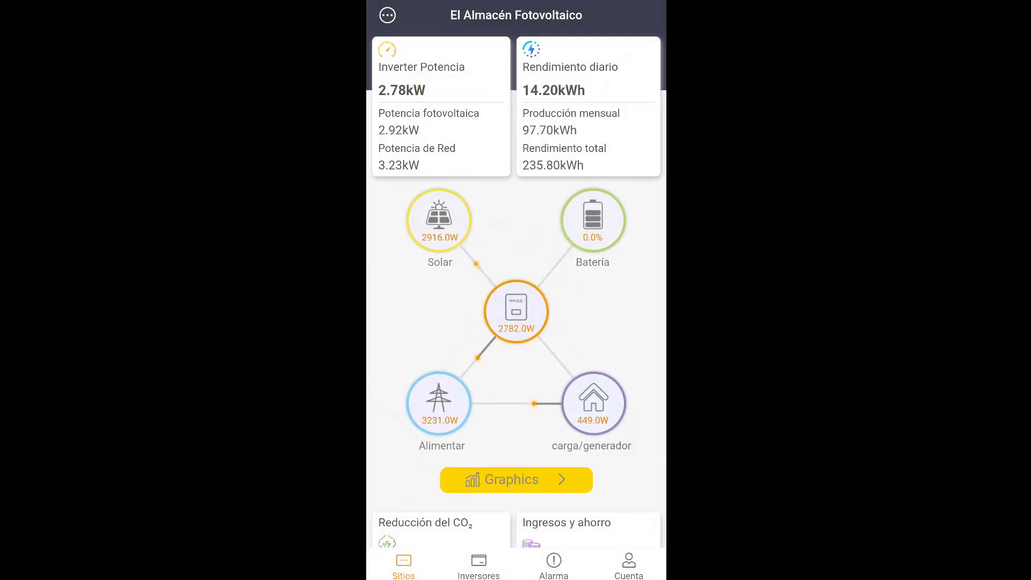
pyautogui.click(512, 479)
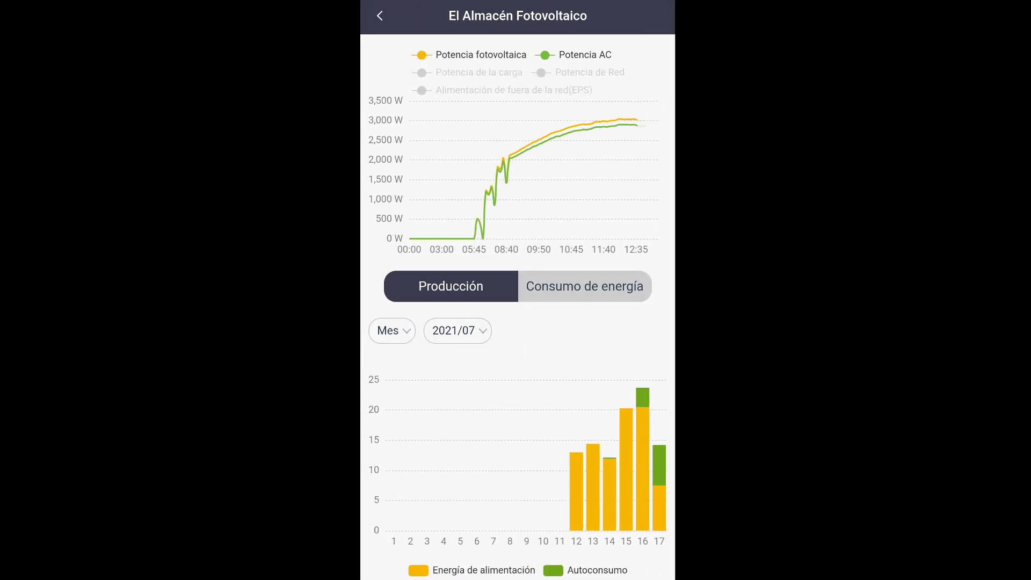